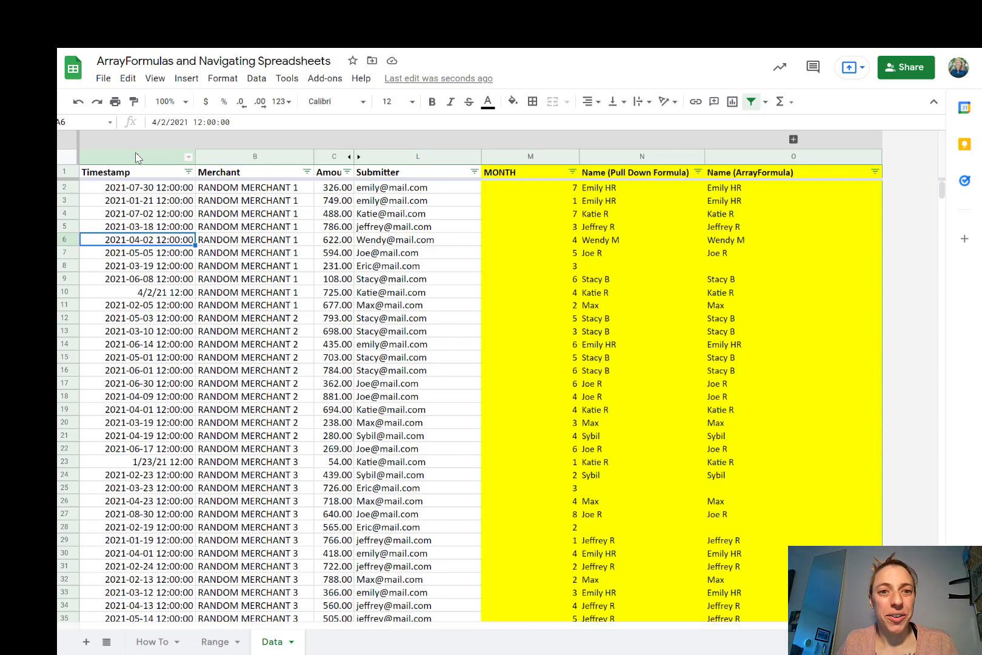
# - Review the Timestamp, Merchant, Amount and Submitter columns of the Data sheet one after another
pyautogui.click(135, 156)
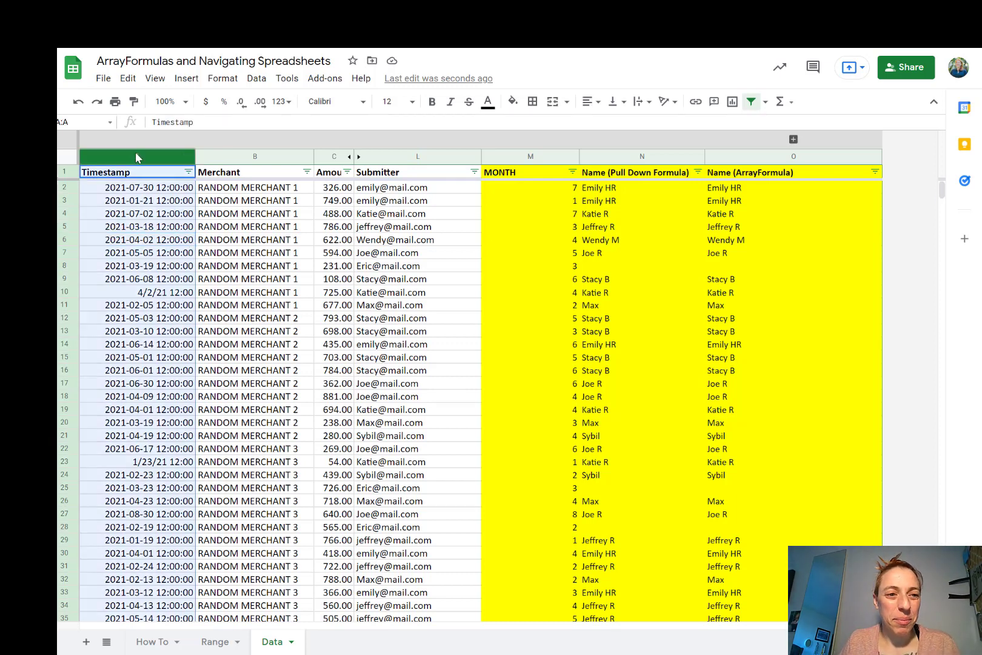
pyautogui.click(248, 156)
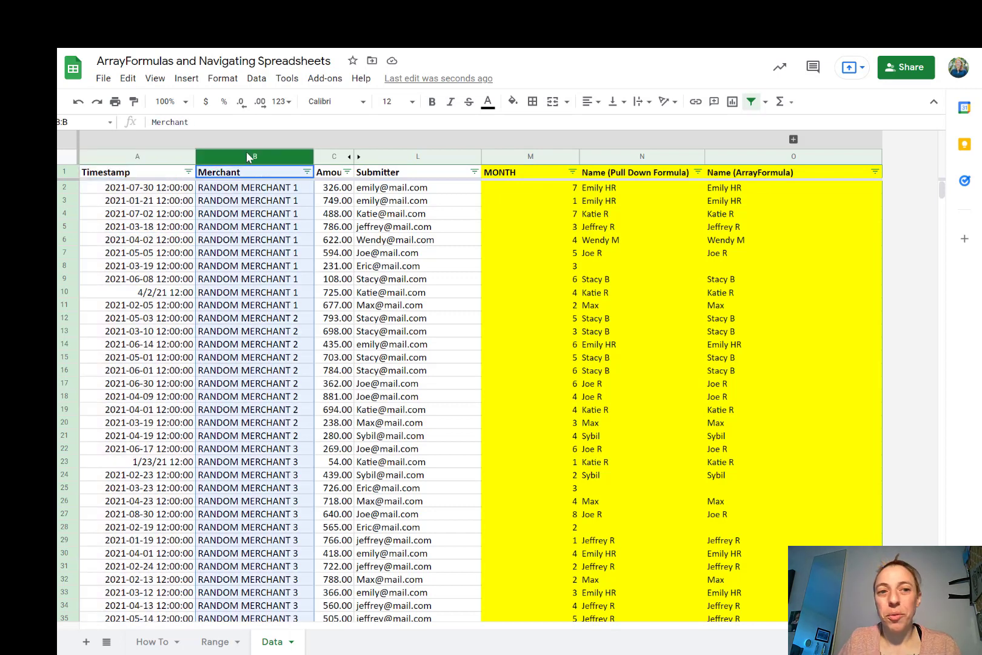
pyautogui.click(335, 156)
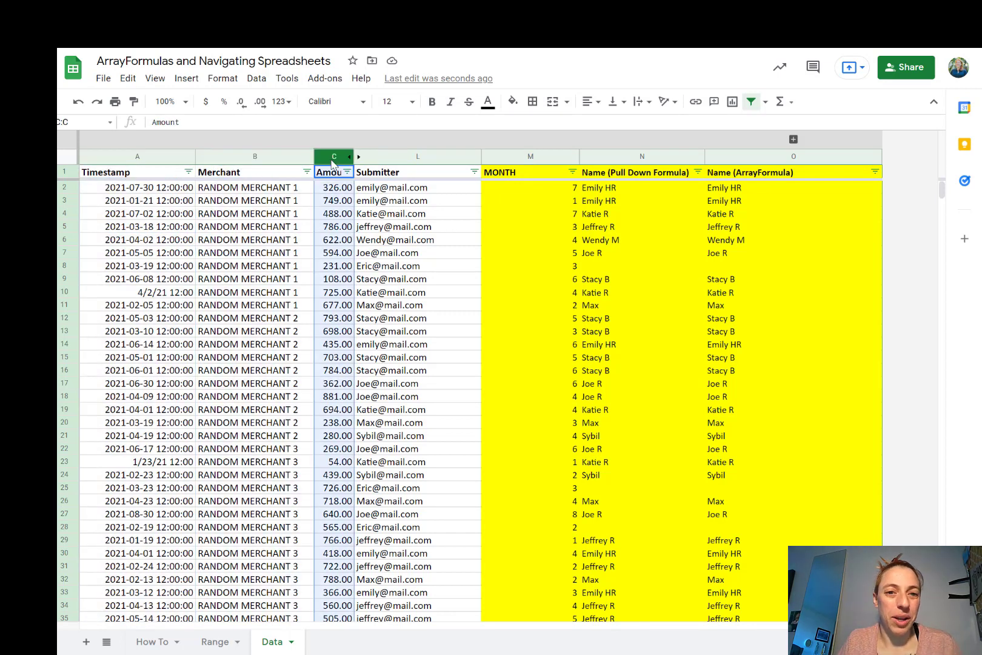
pyautogui.click(394, 157)
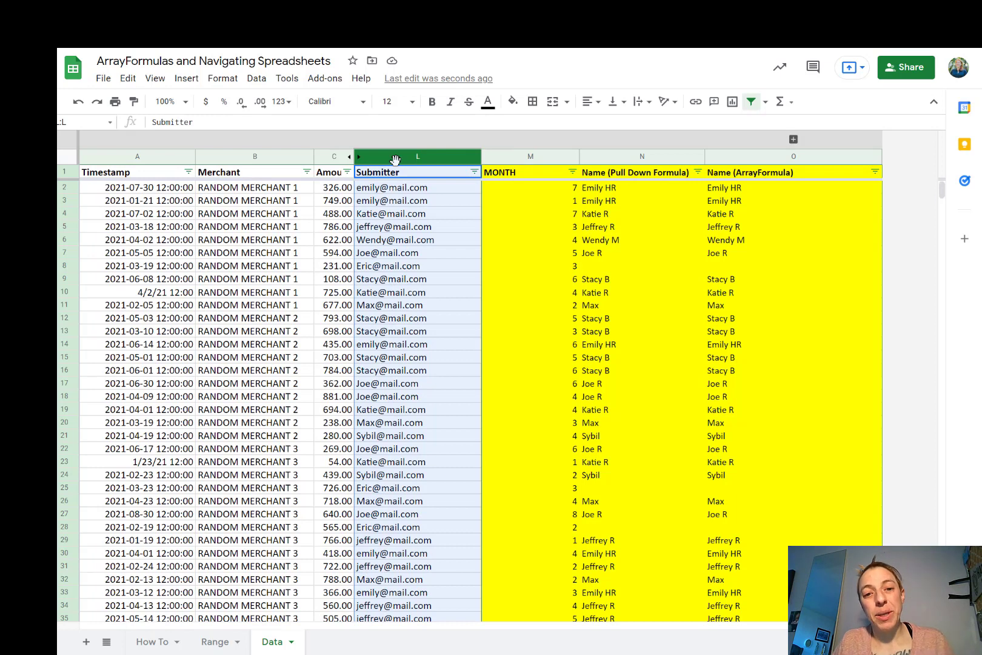
pyautogui.moveTo(395, 389)
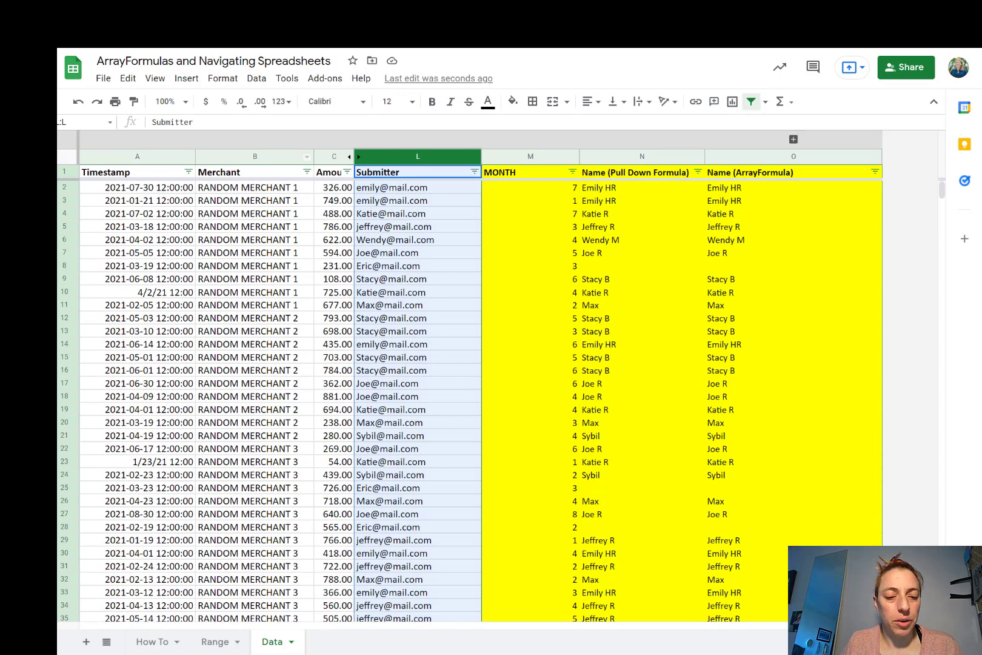
# - Examine the e-mail and name matching table on the Range sheet by selecting A2:D11
pyautogui.click(217, 642)
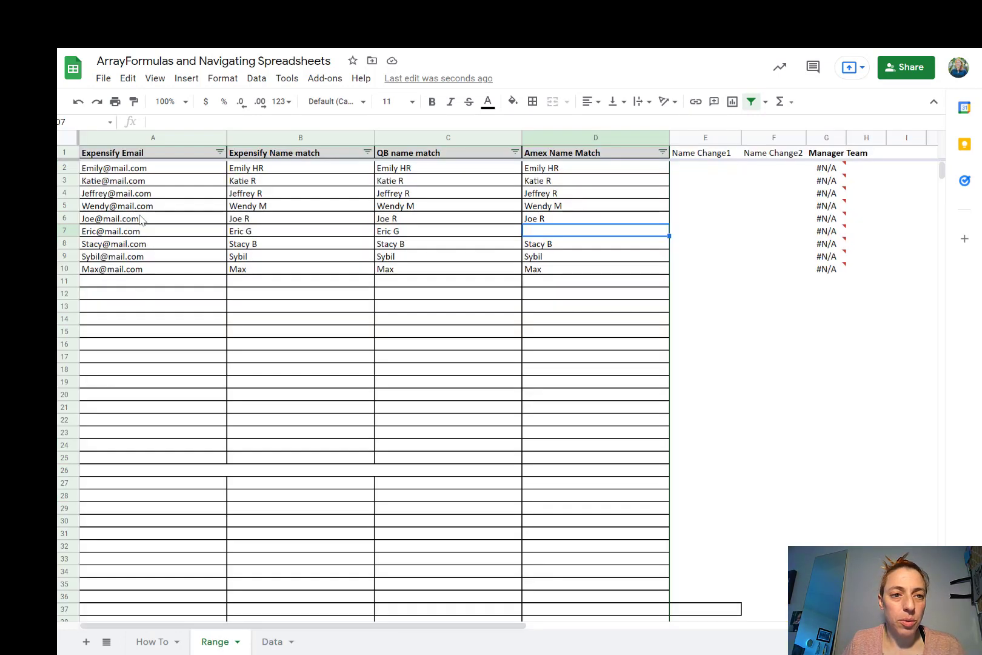
pyautogui.click(132, 171)
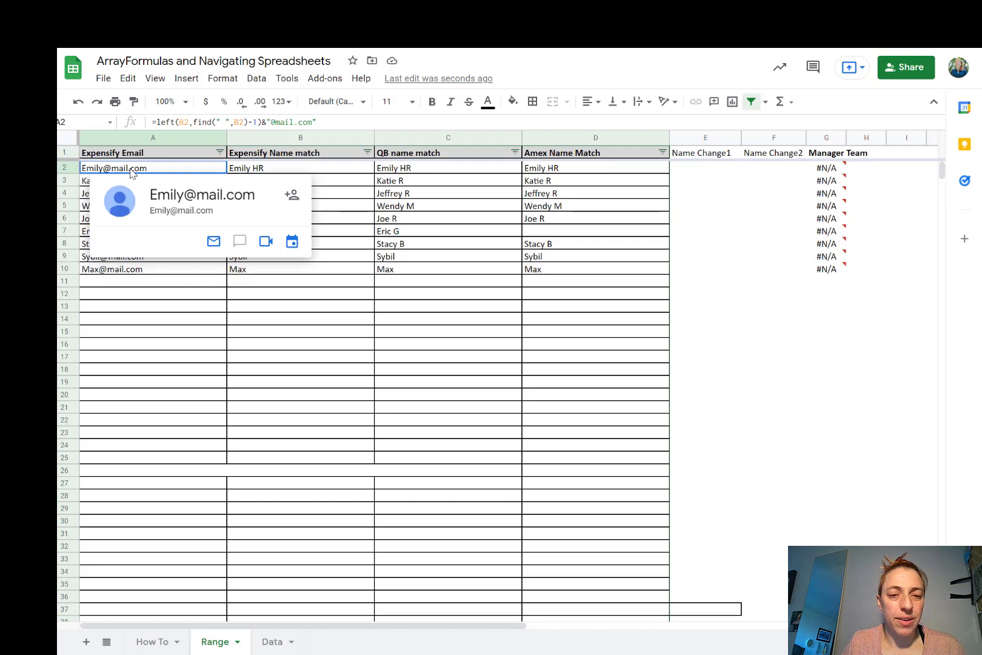
pyautogui.moveTo(132, 171); pyautogui.dragTo(541, 287)
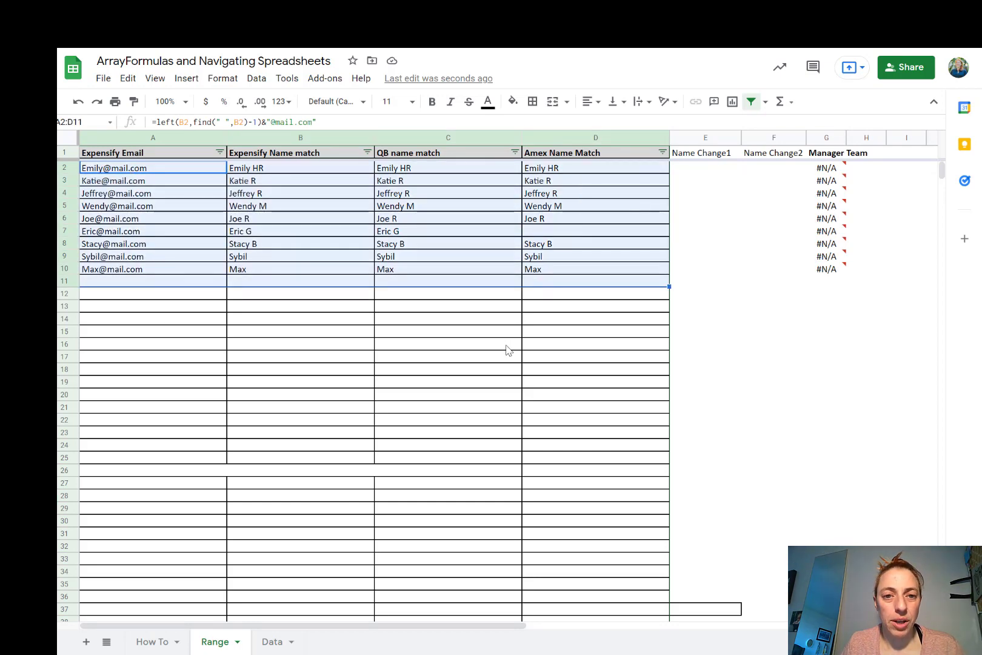
# - Inspect the VLOOKUP formula and its lookup value in cell N2 of the Data sheet
pyautogui.click(271, 641)
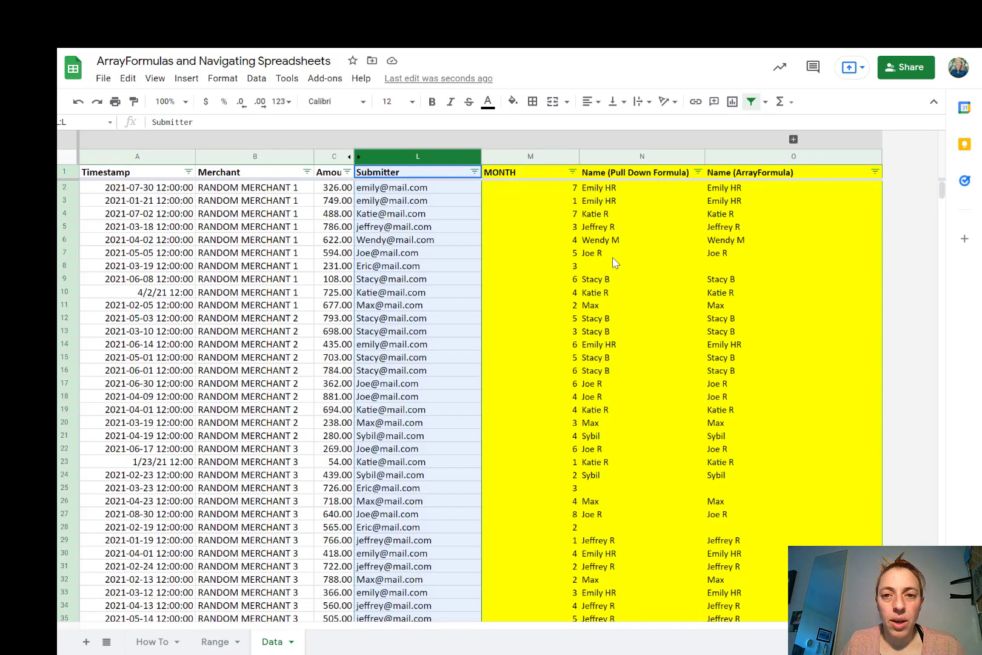
pyautogui.click(651, 193)
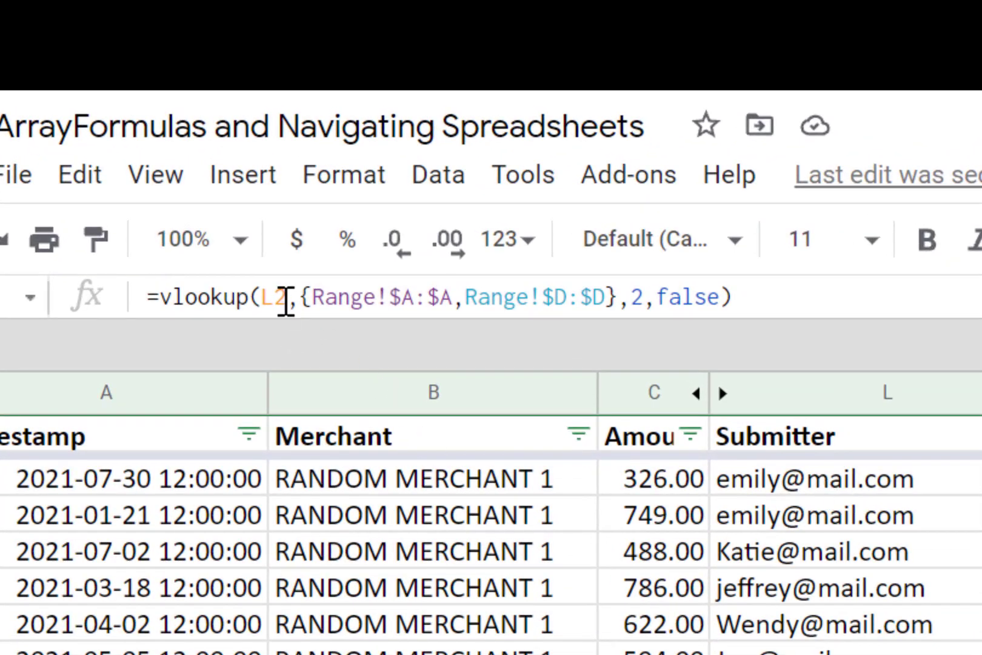
pyautogui.click(286, 300)
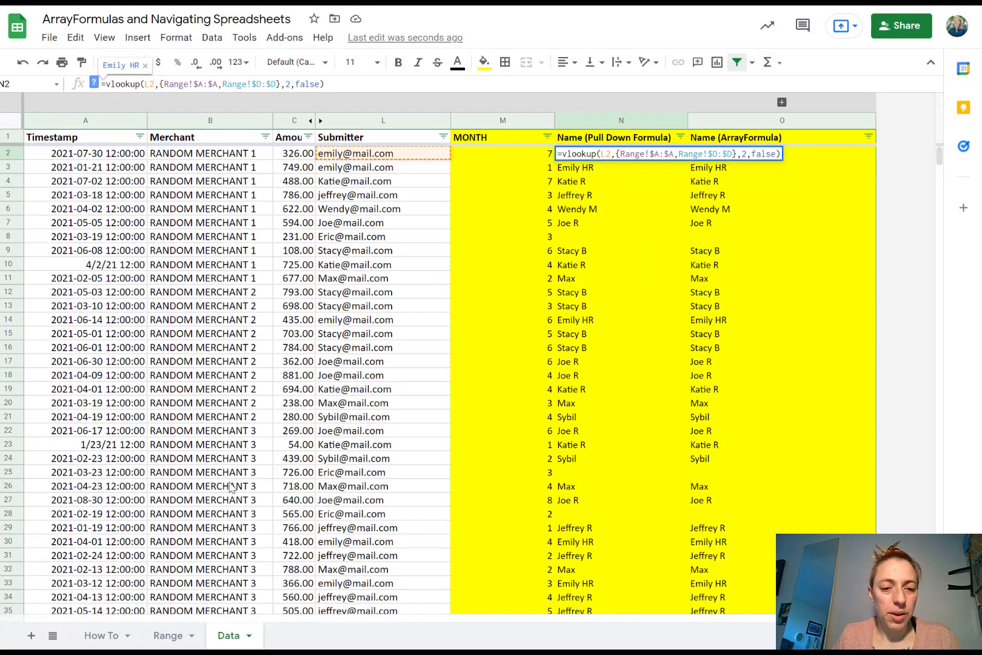
pyautogui.press('Escape')
# - Check the Expensify Email column A and the Amex Name Match column D on the Range sheet
pyautogui.click(167, 635)
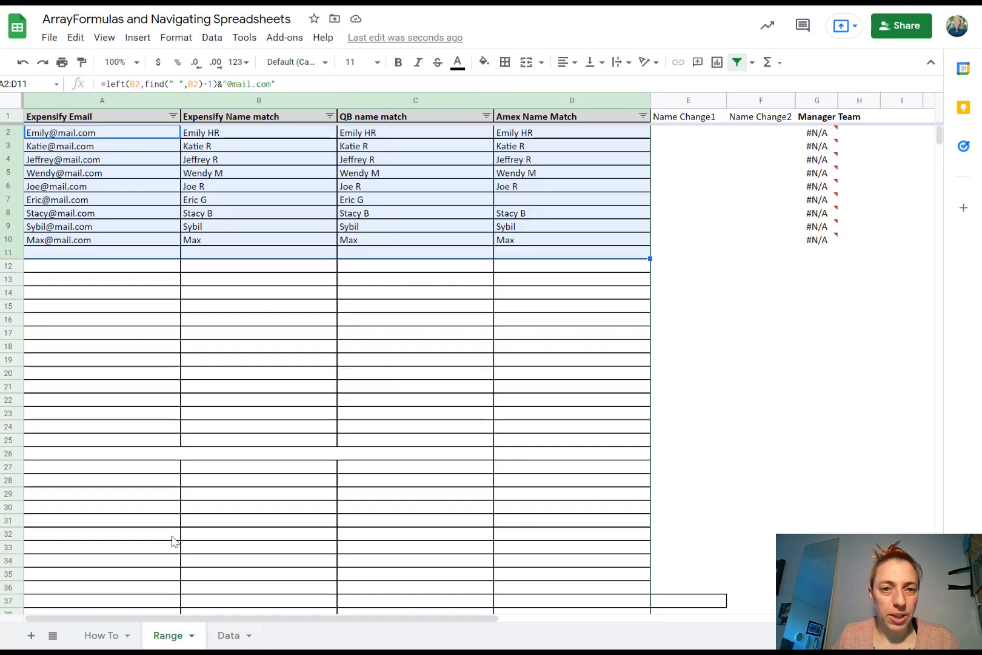
pyautogui.click(113, 103)
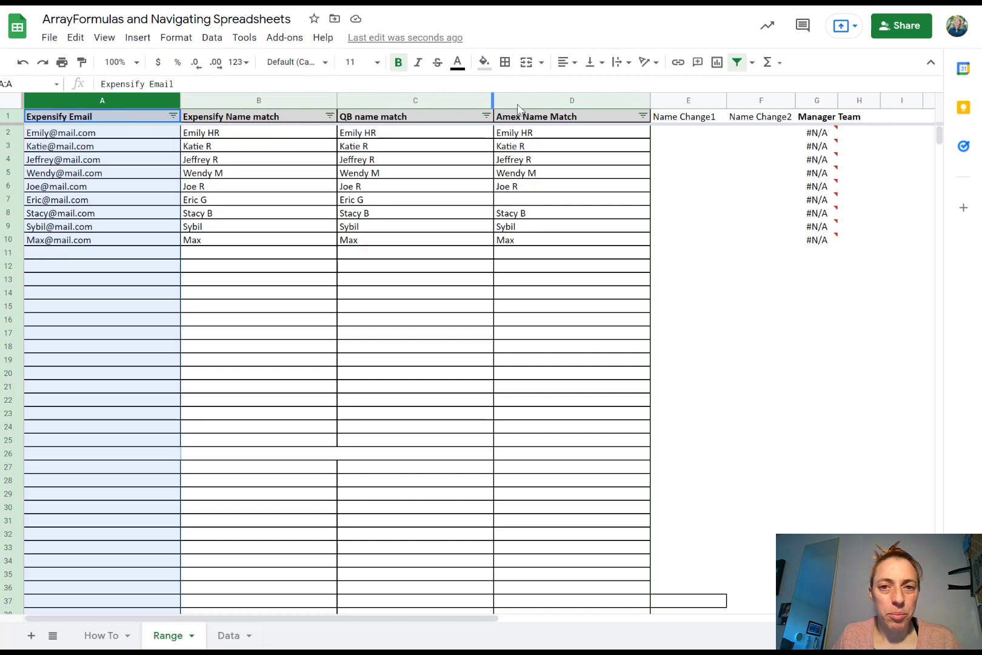
pyautogui.click(534, 100)
# - Highlight the {Range!$A:$A,Range!$D:$D} part of the N2 formula on the Data sheet, leaving the formula as it is
pyautogui.click(228, 635)
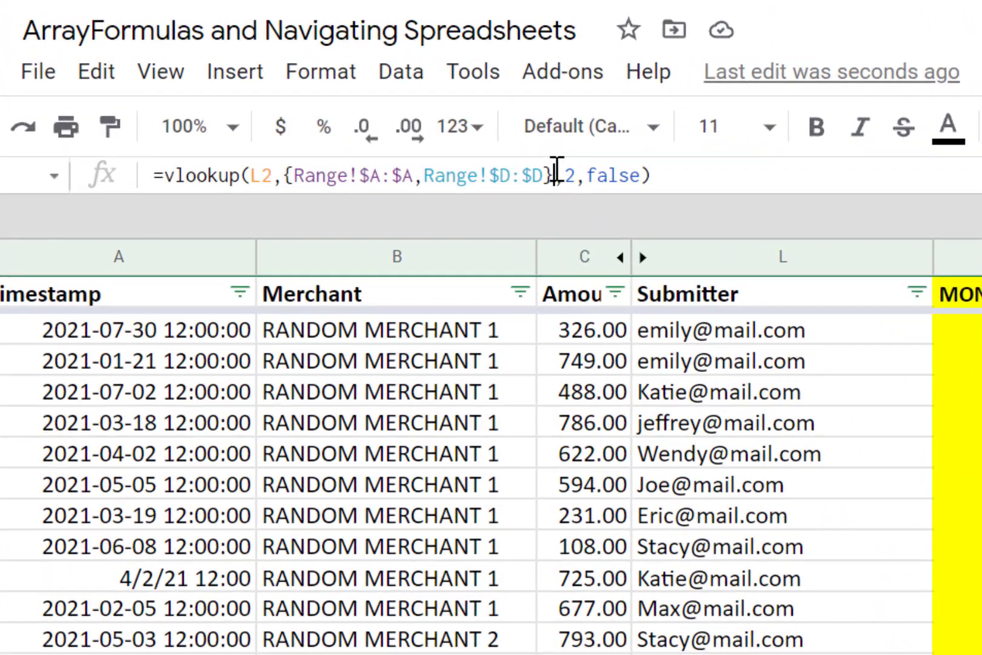
pyautogui.moveTo(343, 104); pyautogui.dragTo(190, 103)
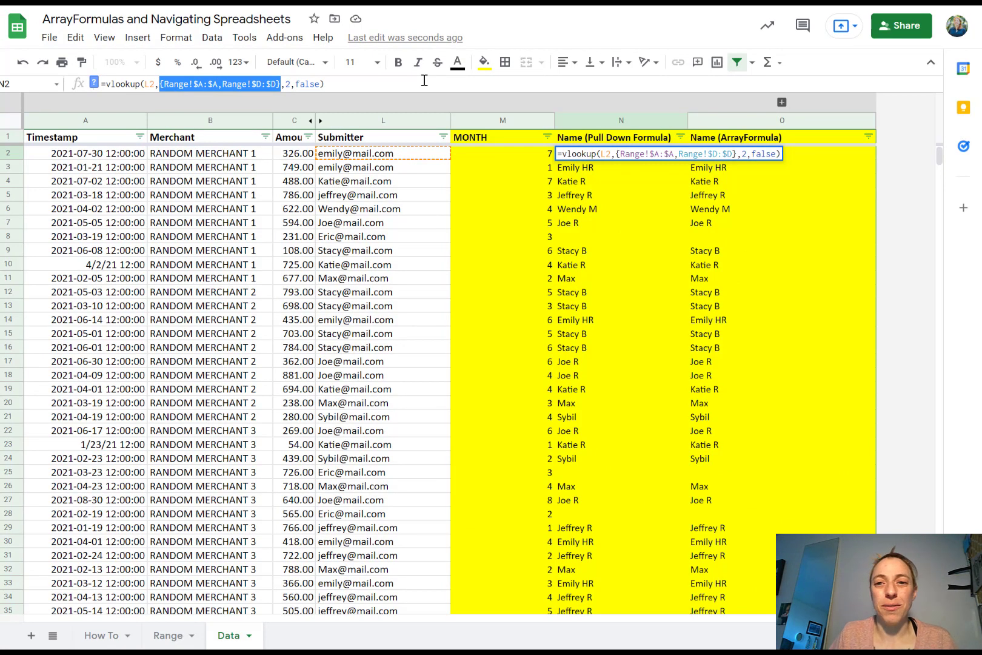
pyautogui.press('Return')
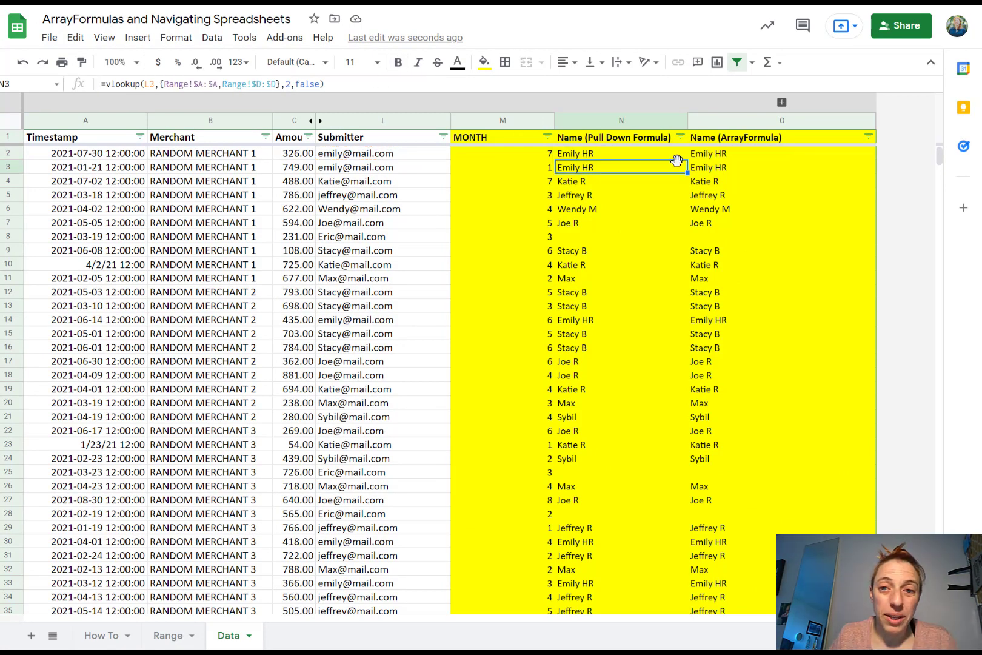
# - Fill the VLOOKUP formula from N2 down to N13 in the Name (Pull Down Formula) column
pyautogui.click(625, 151)
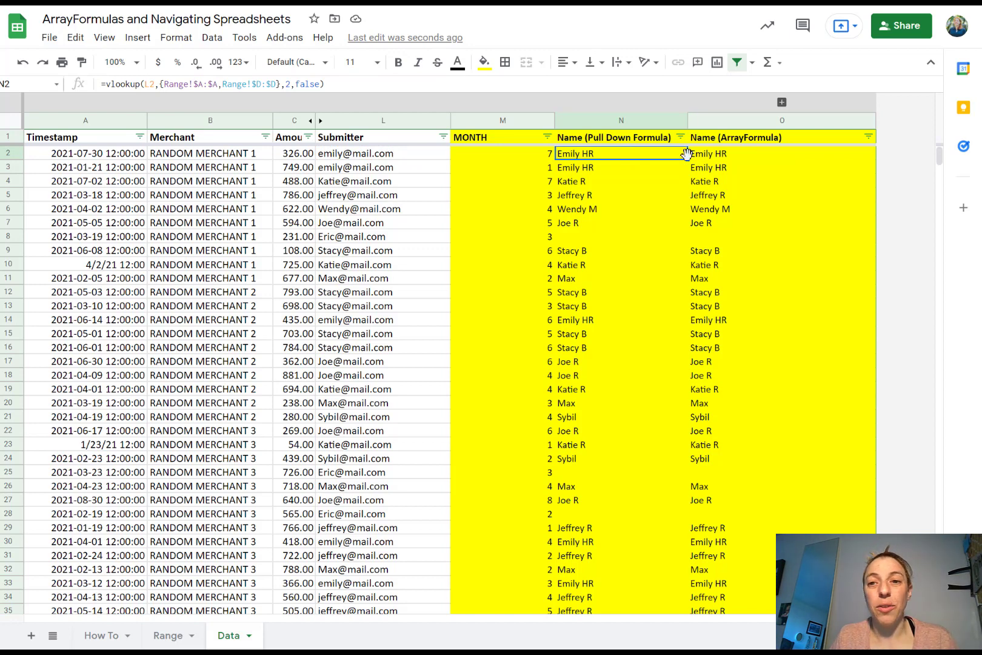
pyautogui.moveTo(687, 159); pyautogui.dragTo(631, 307)
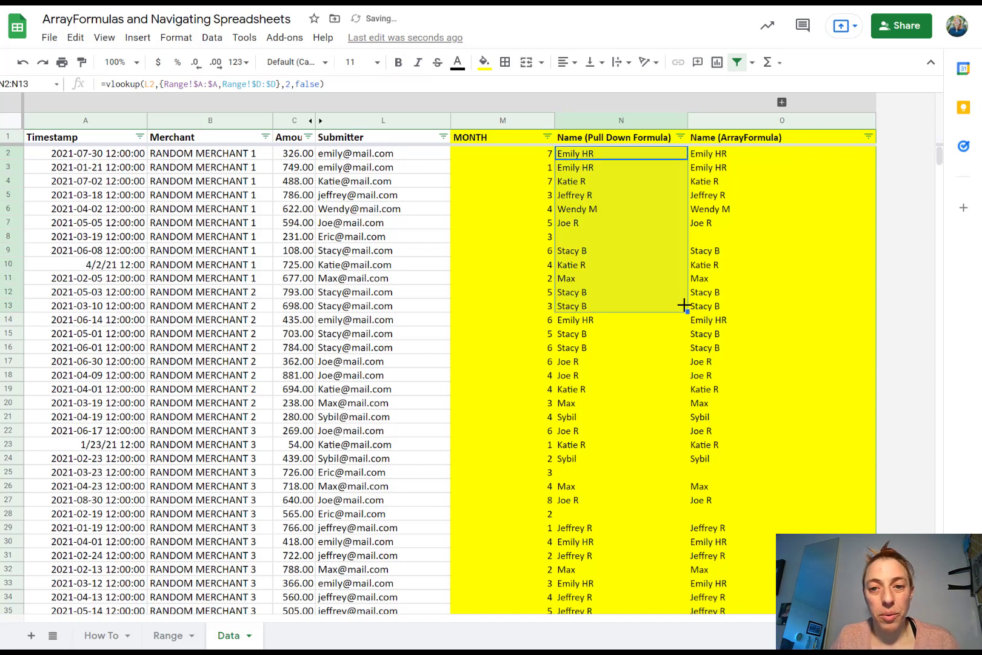
# - Step through the filled formulas from N3 to N11, examining how the lookup reference changes in each row
pyautogui.click(587, 169)
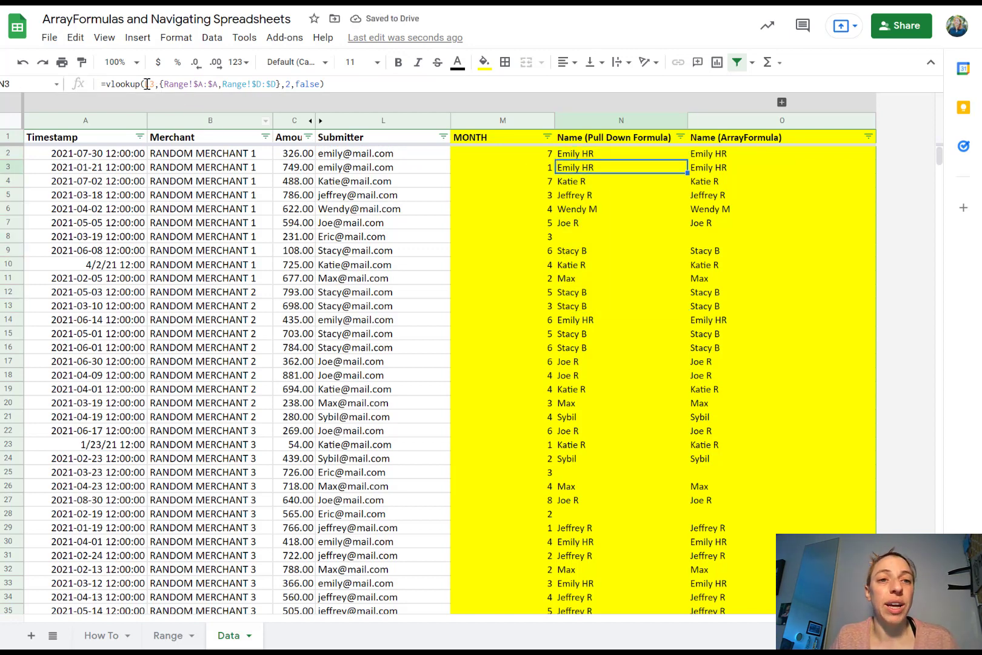
pyautogui.click(146, 84)
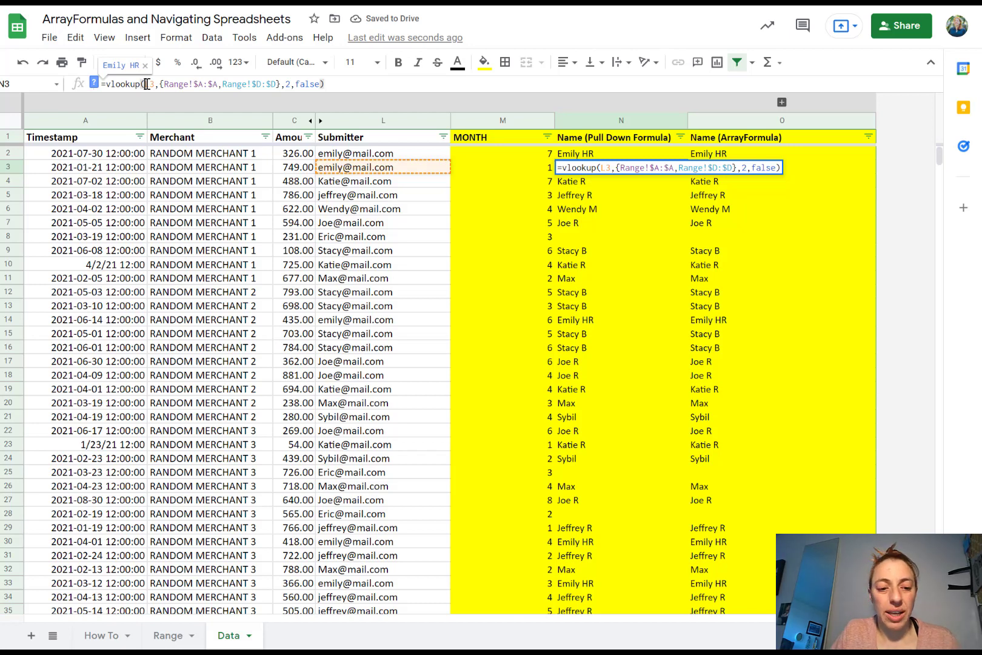
pyautogui.press('Return')
pyautogui.press('Return')
pyautogui.press('Return')
pyautogui.press('Return')
pyautogui.press('Return')
pyautogui.press('Return')
pyautogui.press('Return')
pyautogui.press('Return')
pyautogui.press('Return')
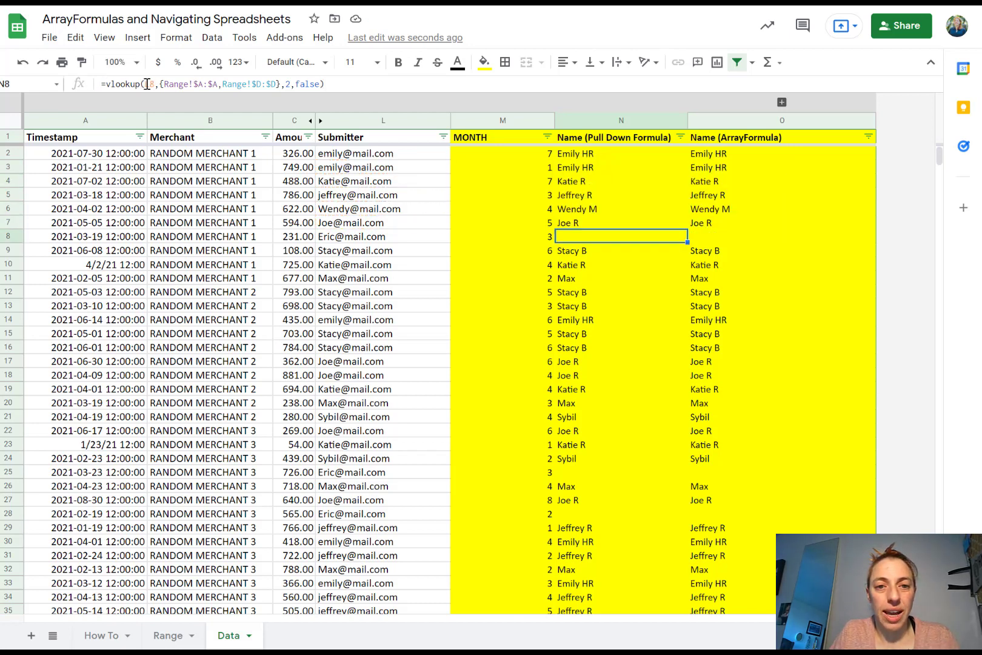
pyautogui.press('Return')
pyautogui.press('Return')
pyautogui.press('Return')
pyautogui.press('Return')
pyautogui.press('Return')
pyautogui.press('Return')
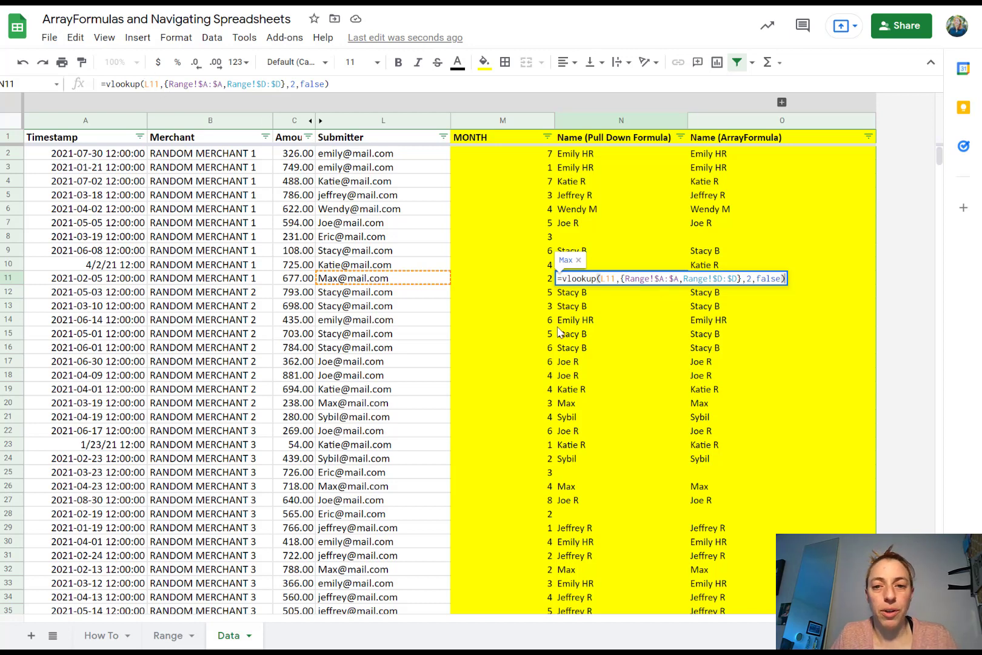
pyautogui.press('Escape')
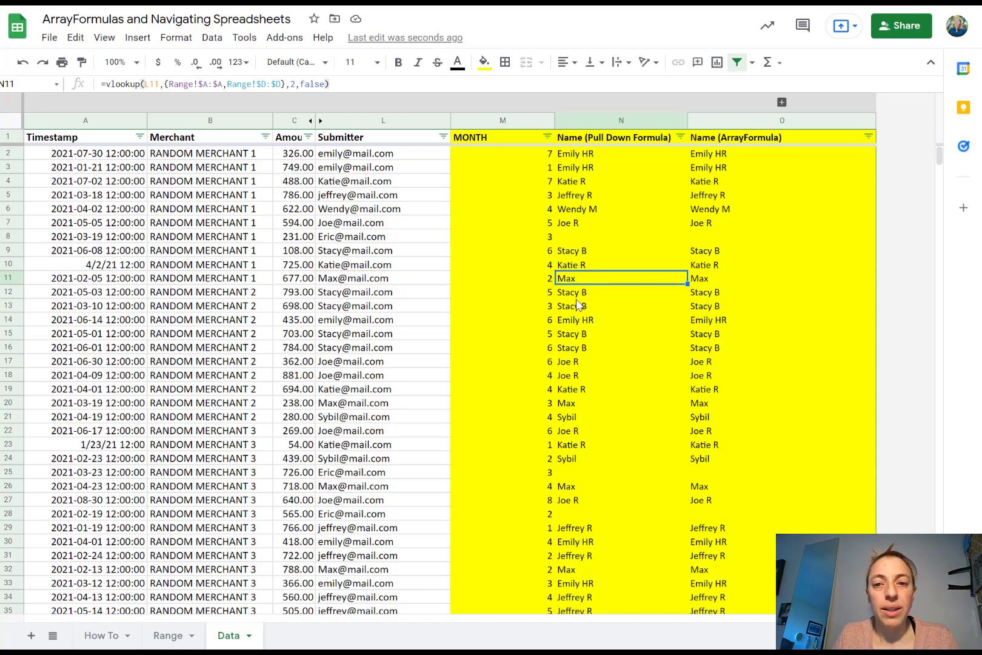
# - Copy the Timestamp through Submitter data of rows 34 to 41 and paste it into the empty rows starting at A42
pyautogui.click(600, 123)
pyautogui.click(246, 172)
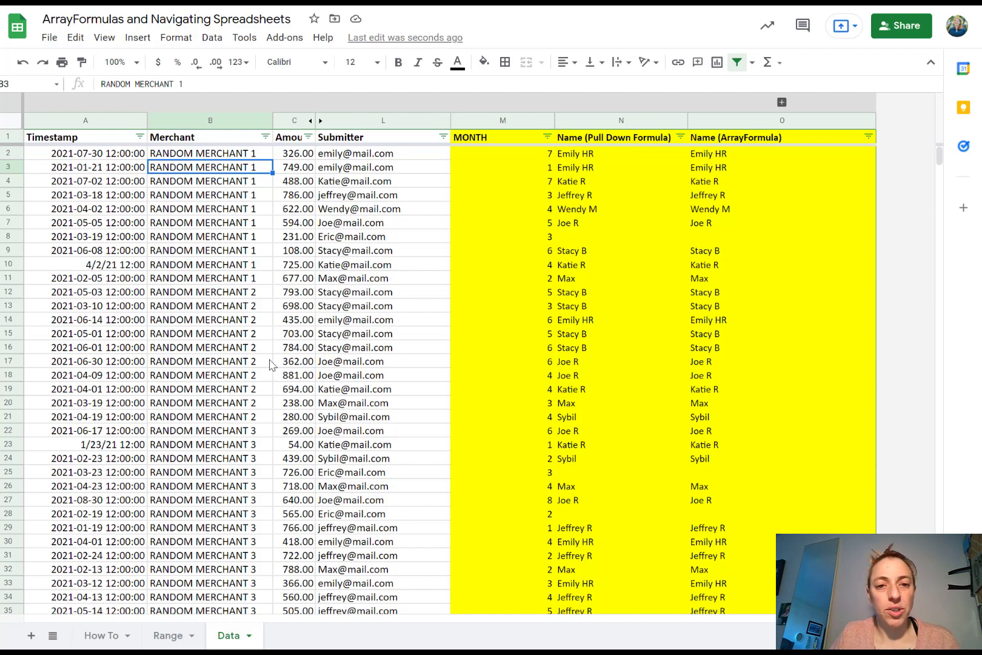
pyautogui.scroll(-5, 271, 364)
pyautogui.click(597, 430)
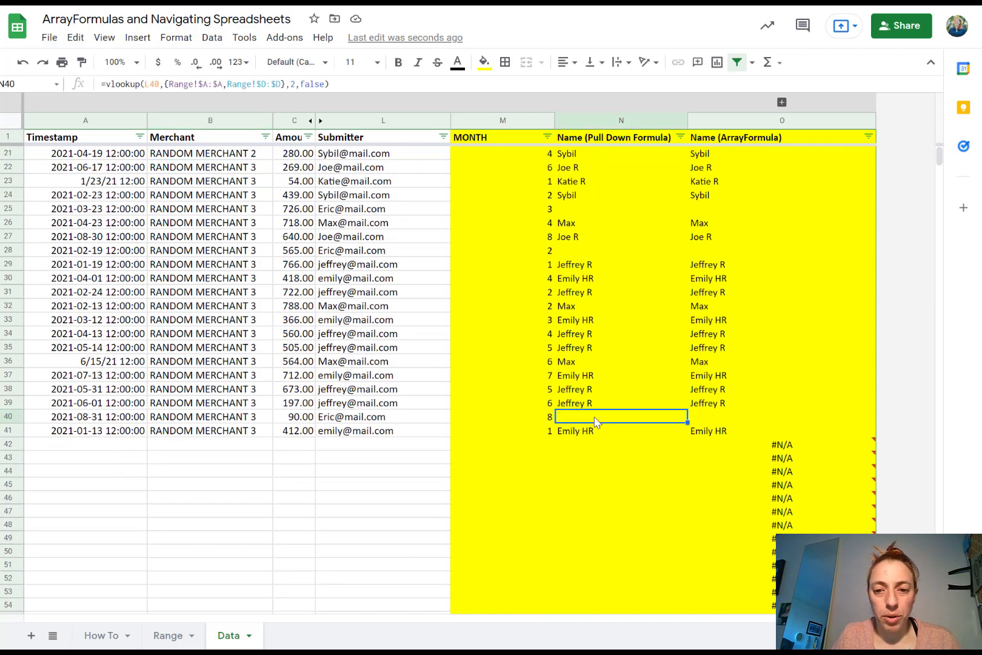
pyautogui.moveTo(104, 333); pyautogui.dragTo(354, 434)
pyautogui.hotkey('ctrl', 'c')
pyautogui.click(121, 445)
pyautogui.hotkey('ctrl', 'v')
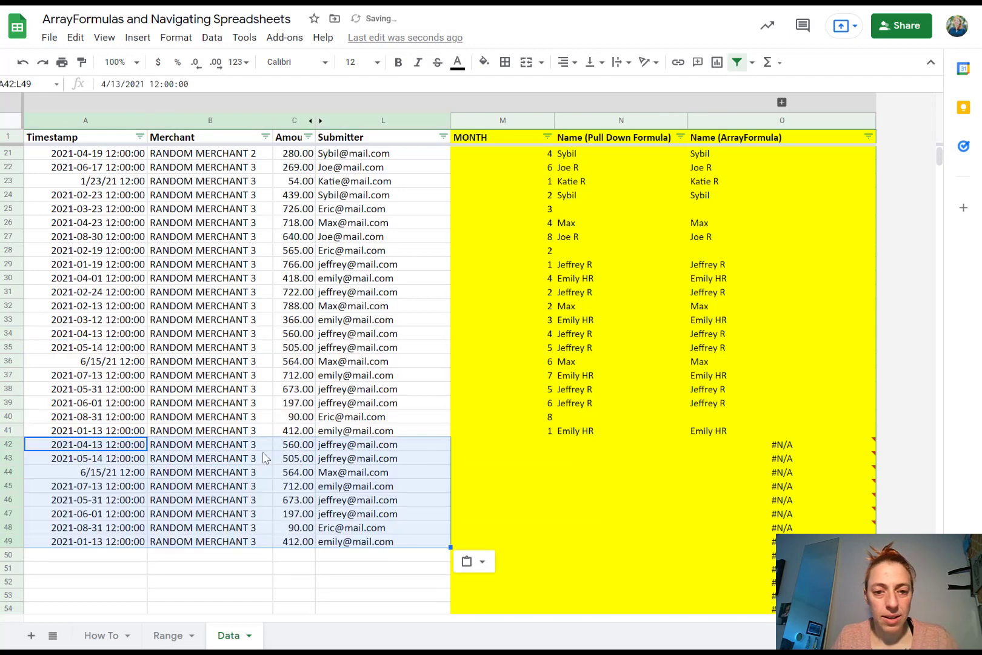
# - Compare cell N42 in the first pasted row with the pull-down formula in N41 above it
pyautogui.click(569, 445)
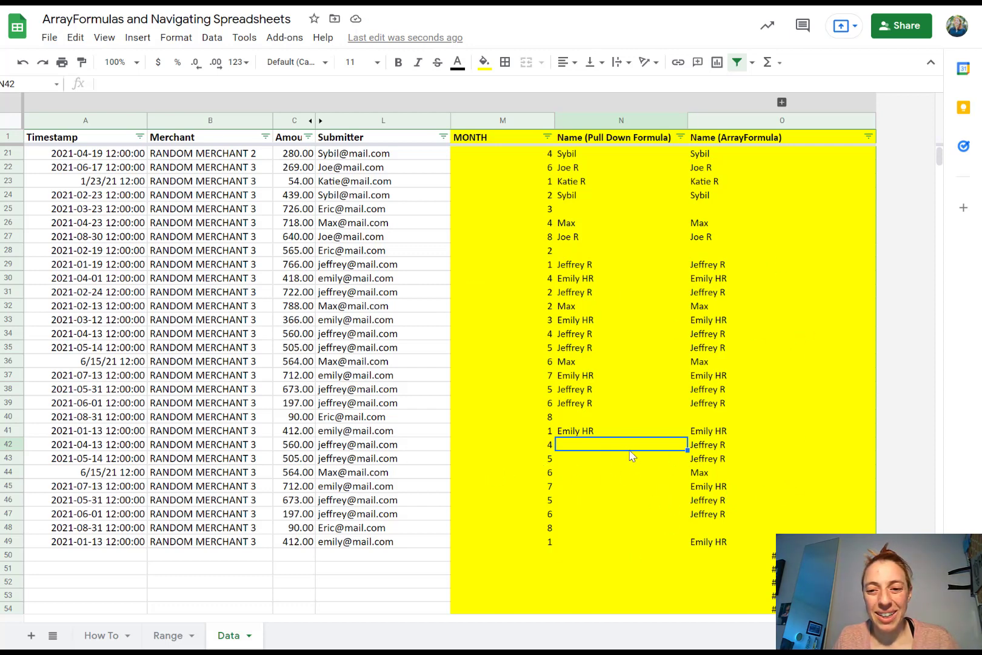
pyautogui.click(663, 431)
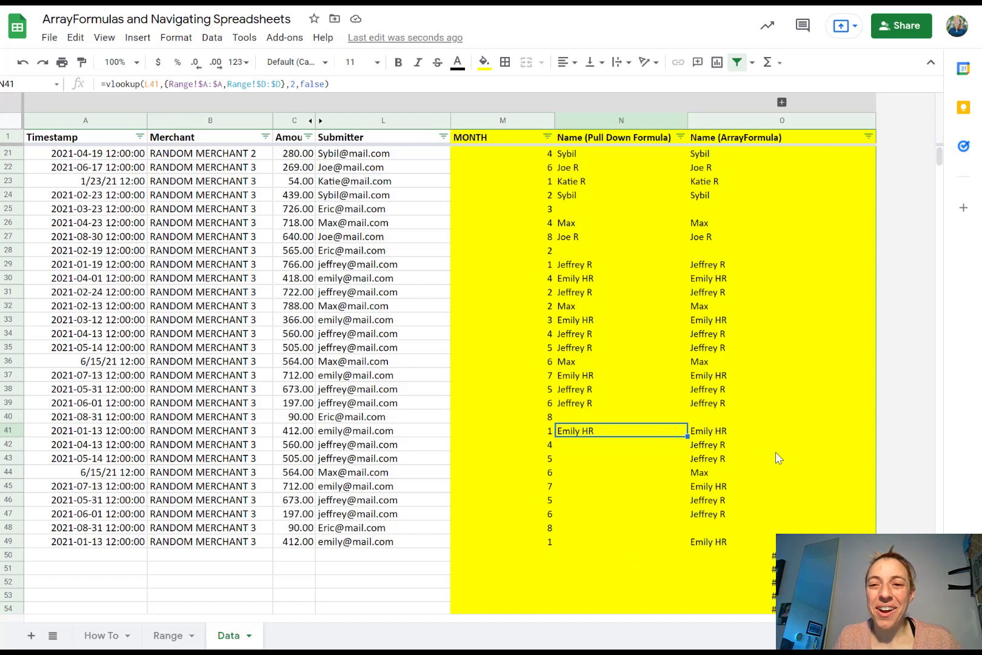
pyautogui.scroll(5, 776, 451)
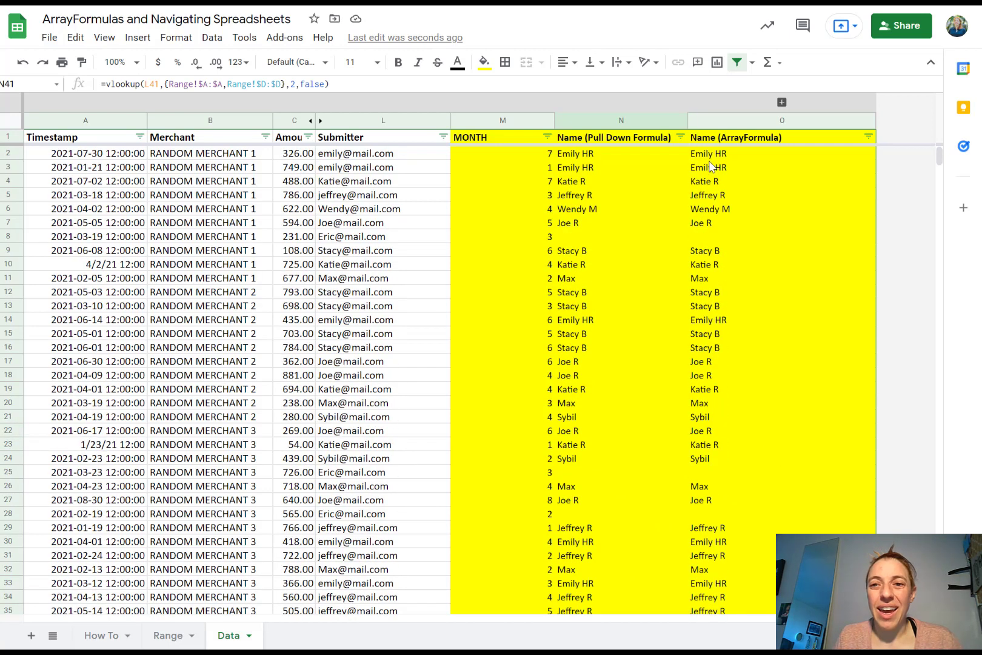
# - Inspect the ARRAYFORMULA in O2 and the cell contents below it down to O16
pyautogui.click(710, 156)
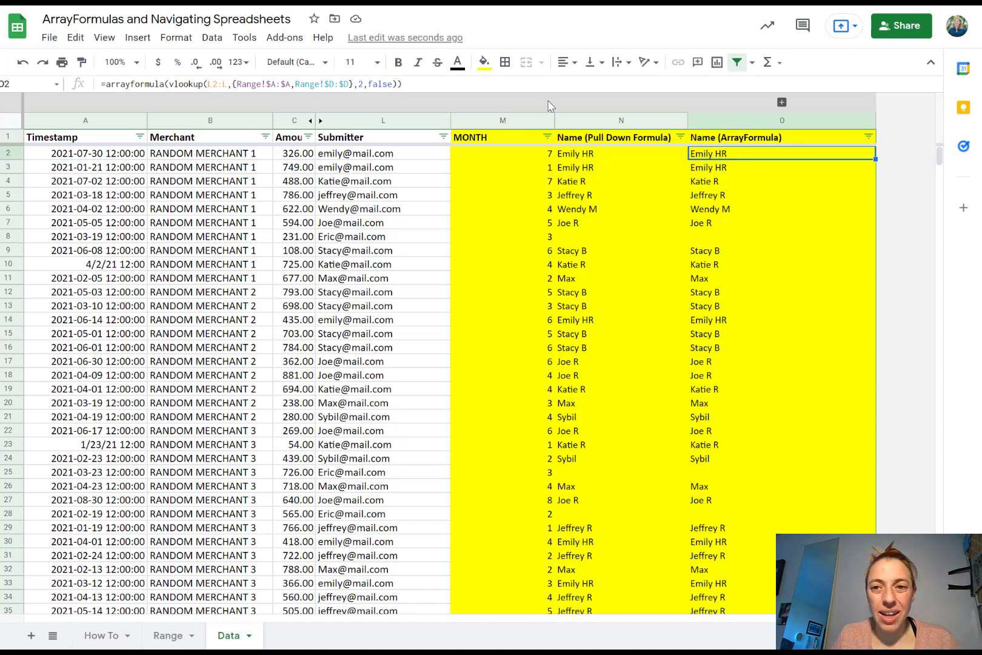
pyautogui.press('Down')
pyautogui.press('Down')
pyautogui.press('Down')
pyautogui.press('Down')
pyautogui.press('Down')
pyautogui.press('Down')
pyautogui.press('Down')
pyautogui.press('Down')
pyautogui.press('Down')
pyautogui.press('Down')
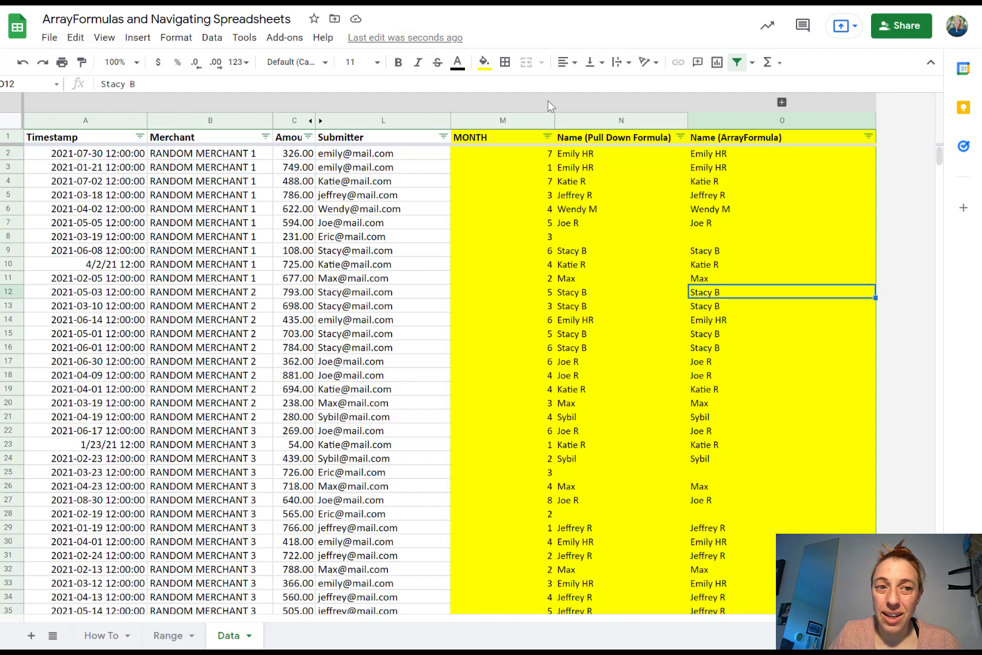
pyautogui.press('Down')
pyautogui.press('Down')
pyautogui.press('Down')
pyautogui.press('Down')
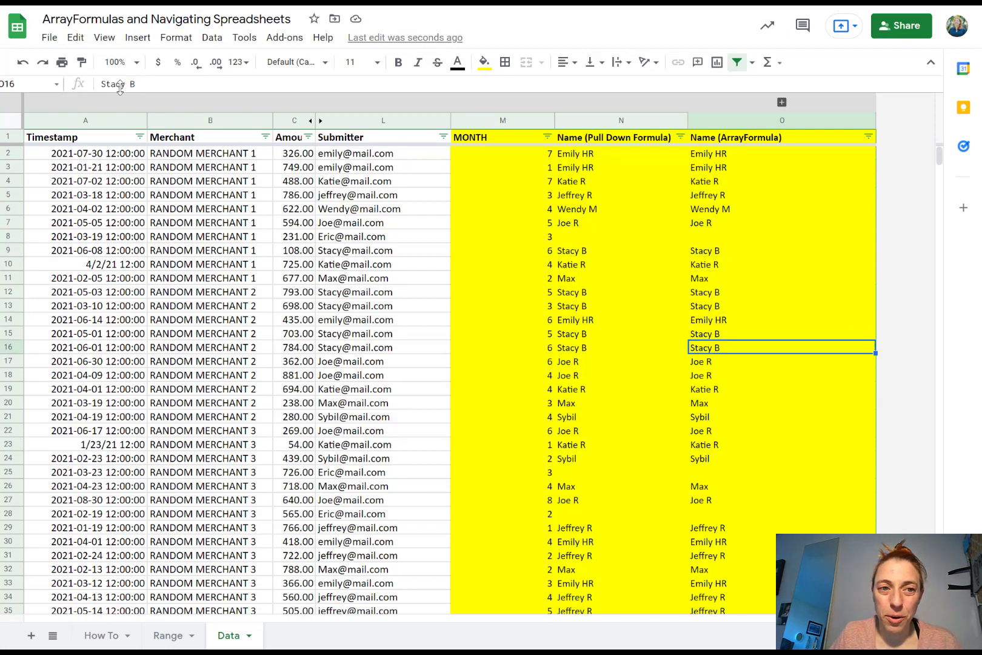
# - Overwrite cell O20 in the Name (ArrayFormula) column with the text "TYPE OVER"
pyautogui.press('Down')
pyautogui.press('Down')
pyautogui.press('Down')
pyautogui.press('Down')
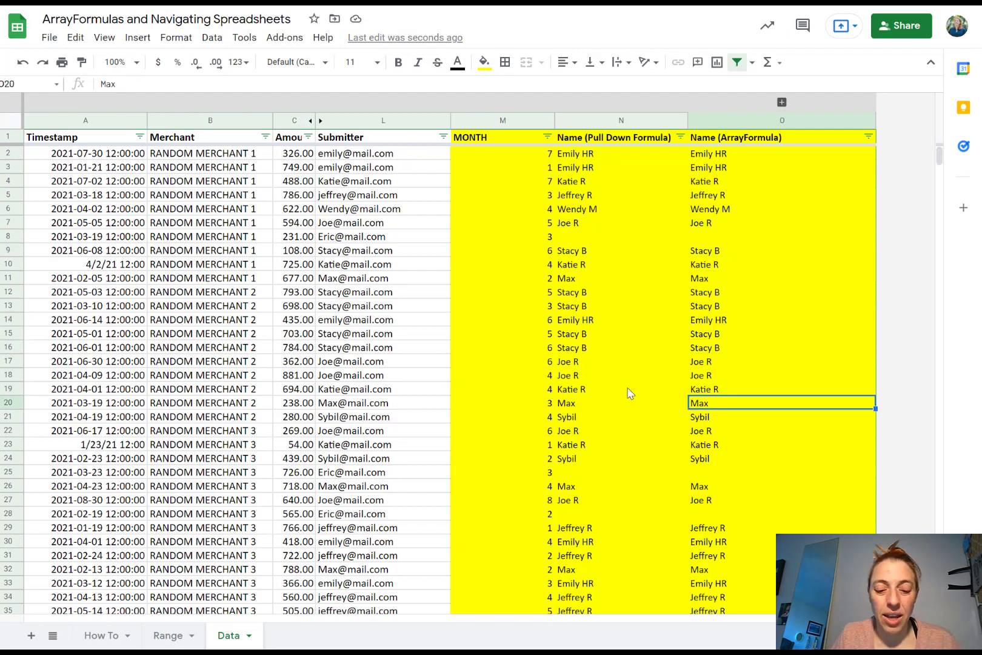
pyautogui.write('TYPE OVER')
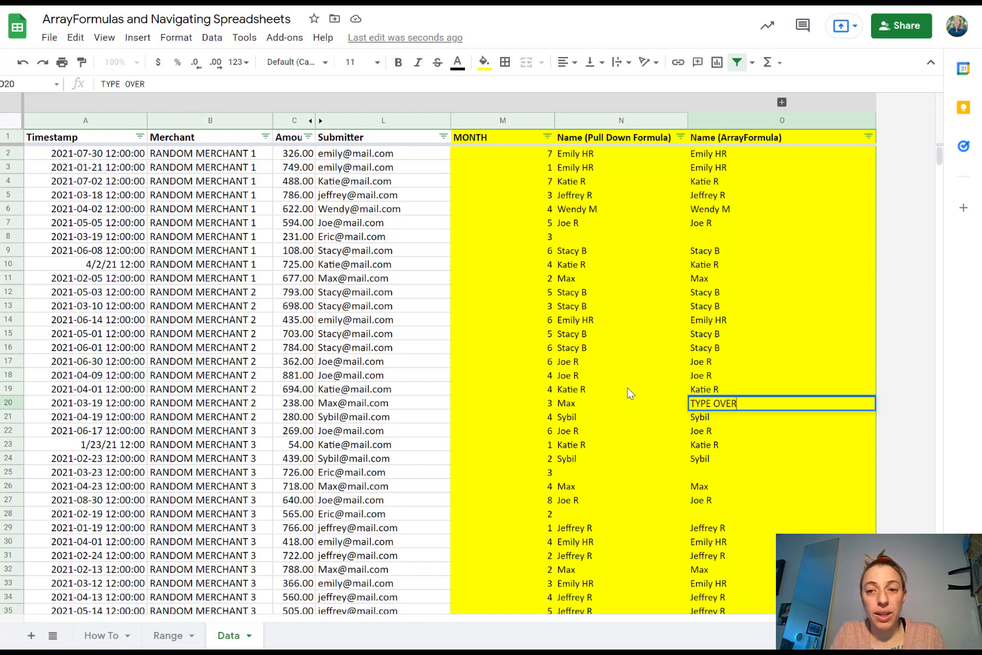
pyautogui.press('Return')
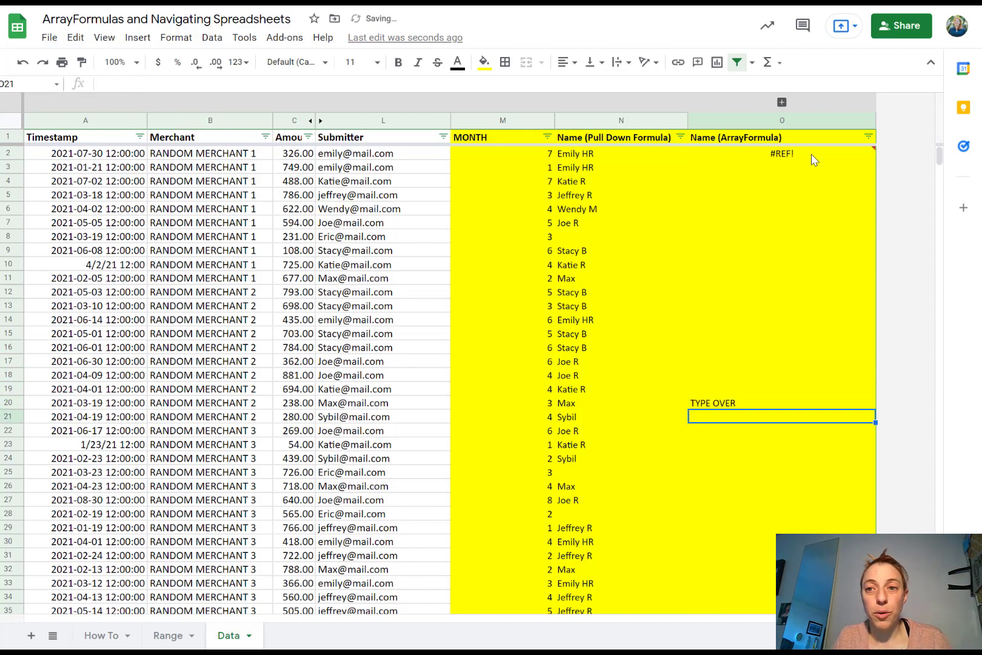
# - Read the error note on O2 and clear the overwriting text from cell O20
pyautogui.moveTo(815, 160)
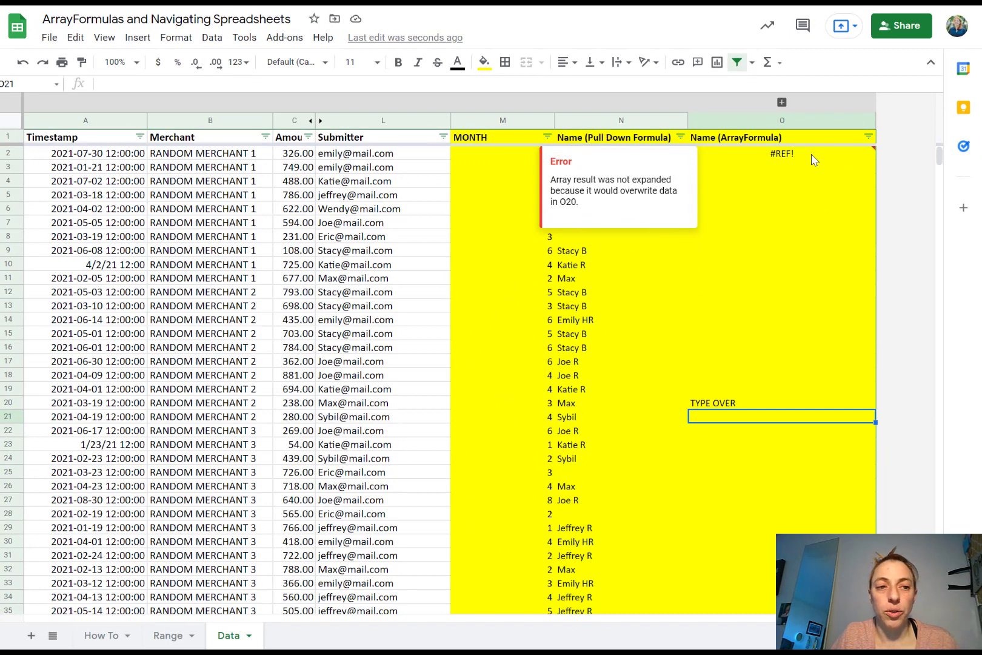
pyautogui.press('Up')
pyautogui.press('Delete')
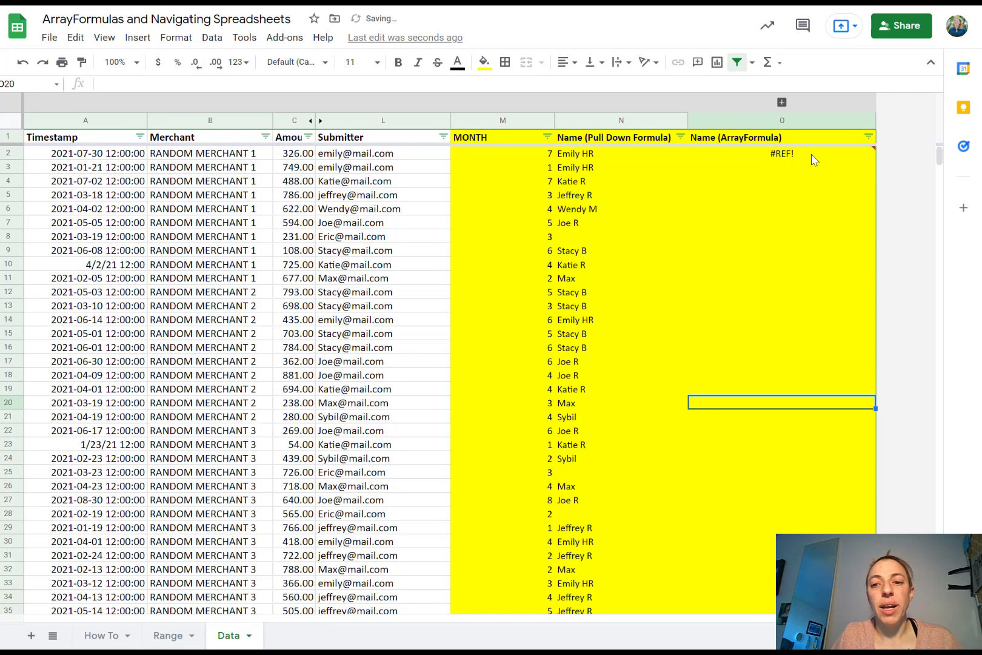
# - Examine the formula in O2, focusing on the arrayformula function wrapped around the VLOOKUP
pyautogui.press('Up')
pyautogui.press('Up')
pyautogui.press('Up')
pyautogui.press('Up')
pyautogui.press('Up')
pyautogui.press('Up')
pyautogui.press('Up')
pyautogui.press('Up')
pyautogui.press('Up')
pyautogui.press('Up')
pyautogui.press('Up')
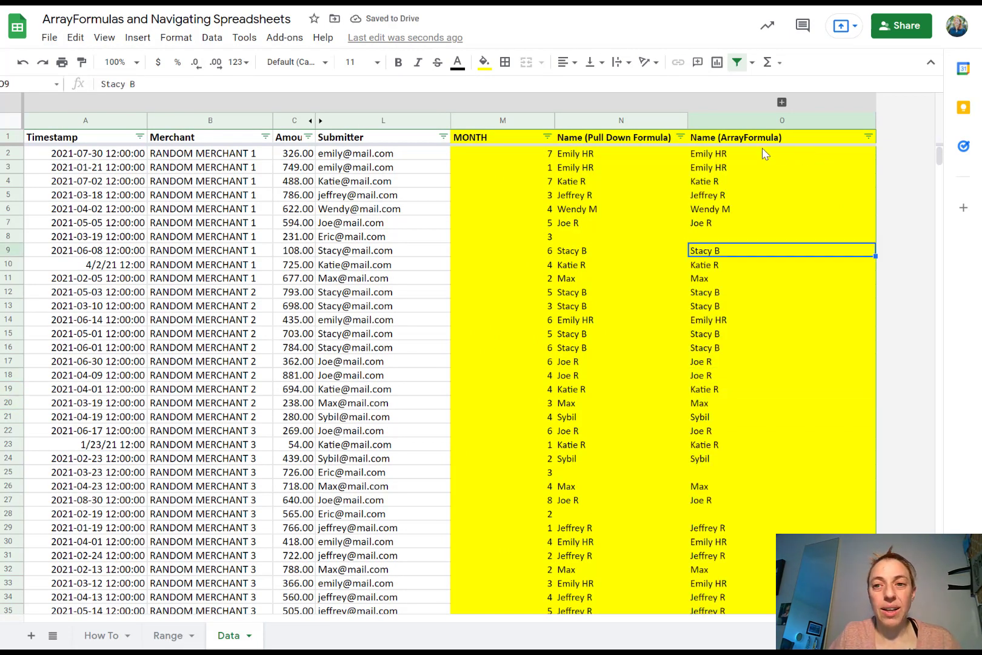
pyautogui.click(739, 141)
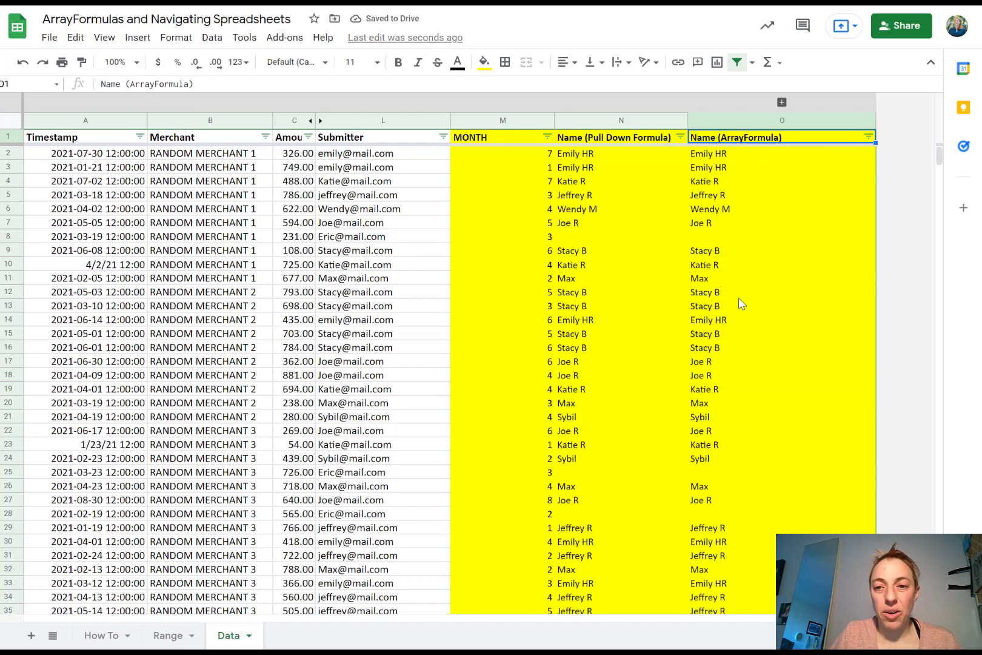
pyautogui.click(711, 157)
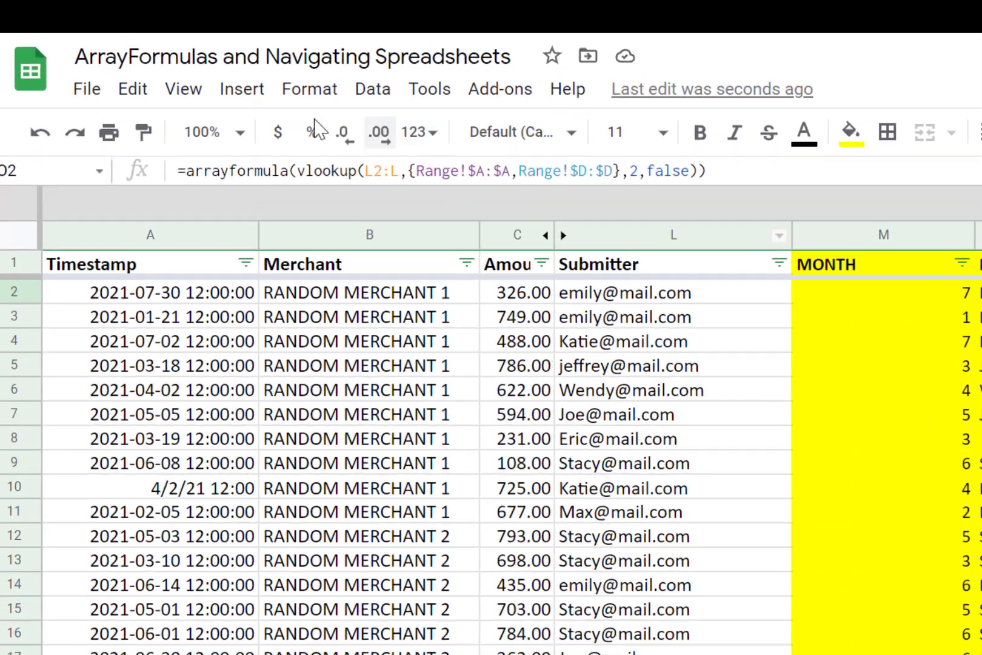
pyautogui.click(169, 83)
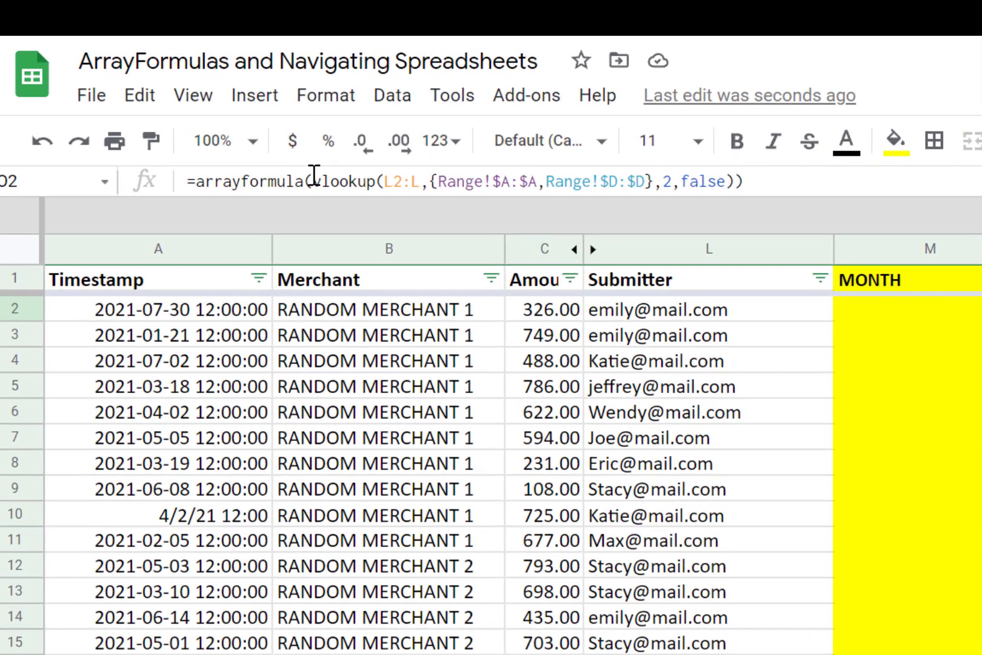
pyautogui.moveTo(264, 173); pyautogui.dragTo(198, 177)
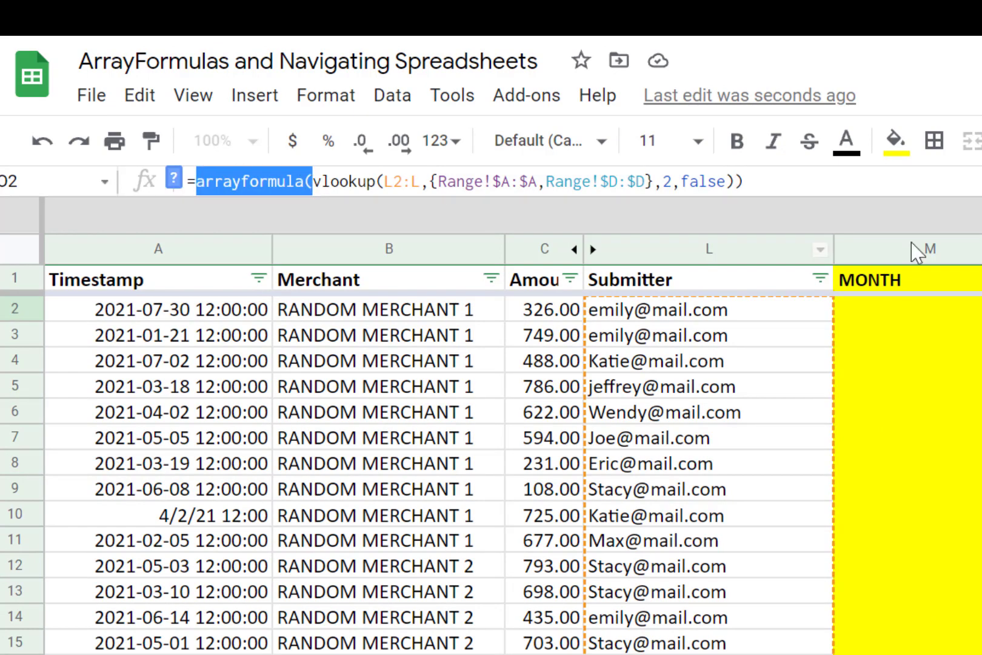
# - Check how far the open-ended L2:L range in the O2 formula reaches down the sheet, leaving the formula as it is
pyautogui.click(412, 182)
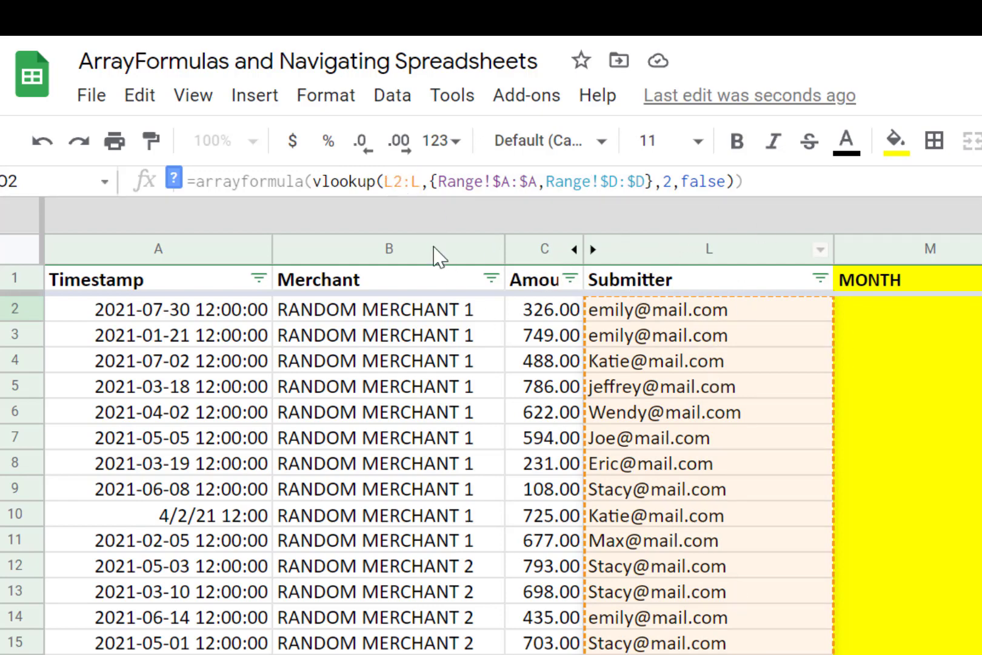
pyautogui.moveTo(664, 531)
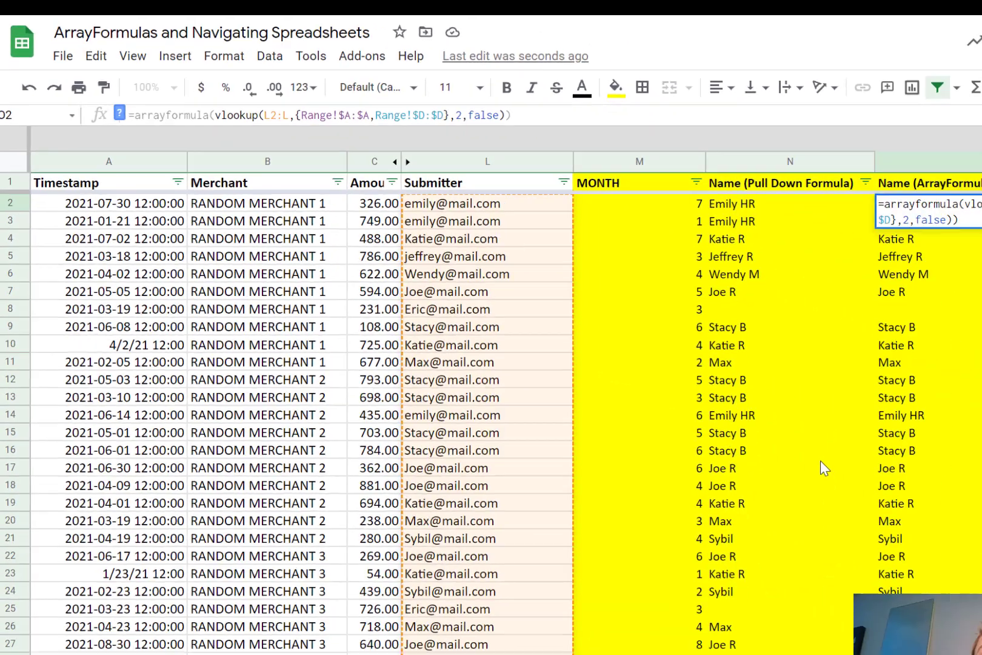
pyautogui.scroll(-20, 648, 361)
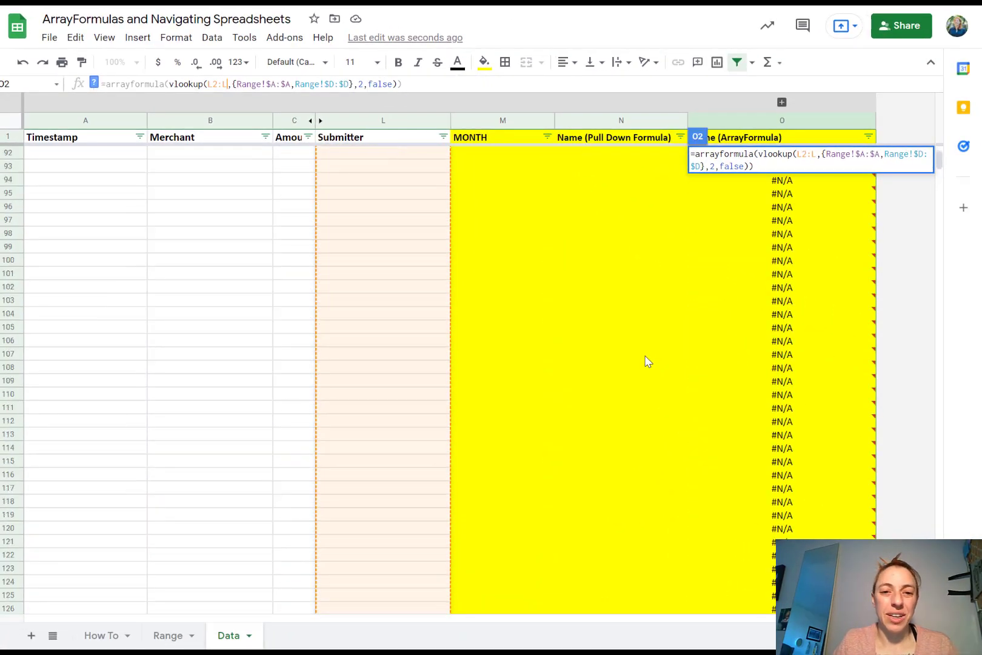
pyautogui.scroll(20, 647, 361)
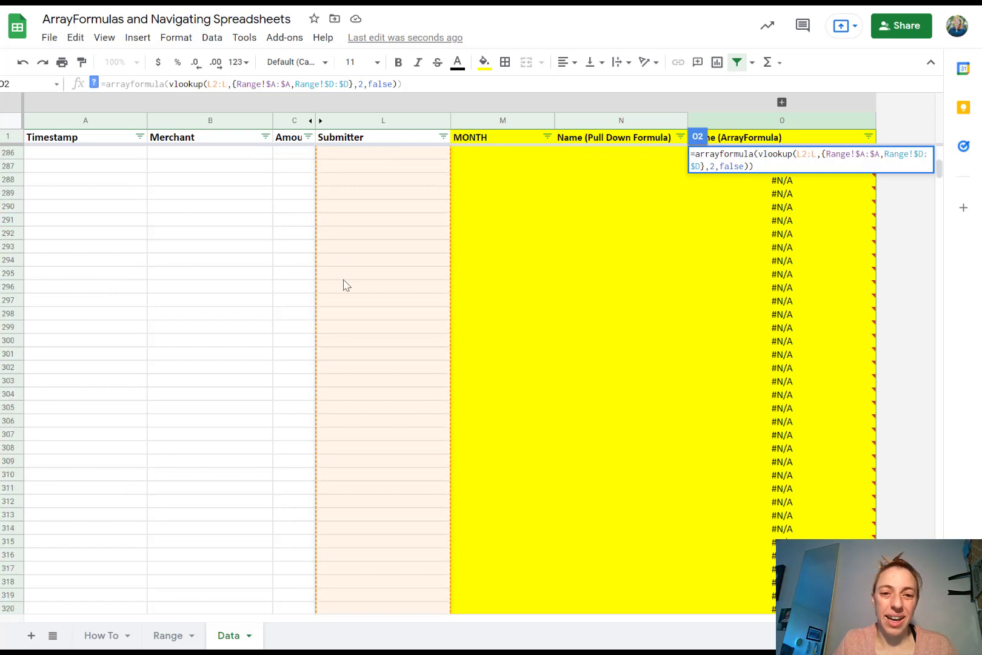
pyautogui.scroll(20, 322, 397)
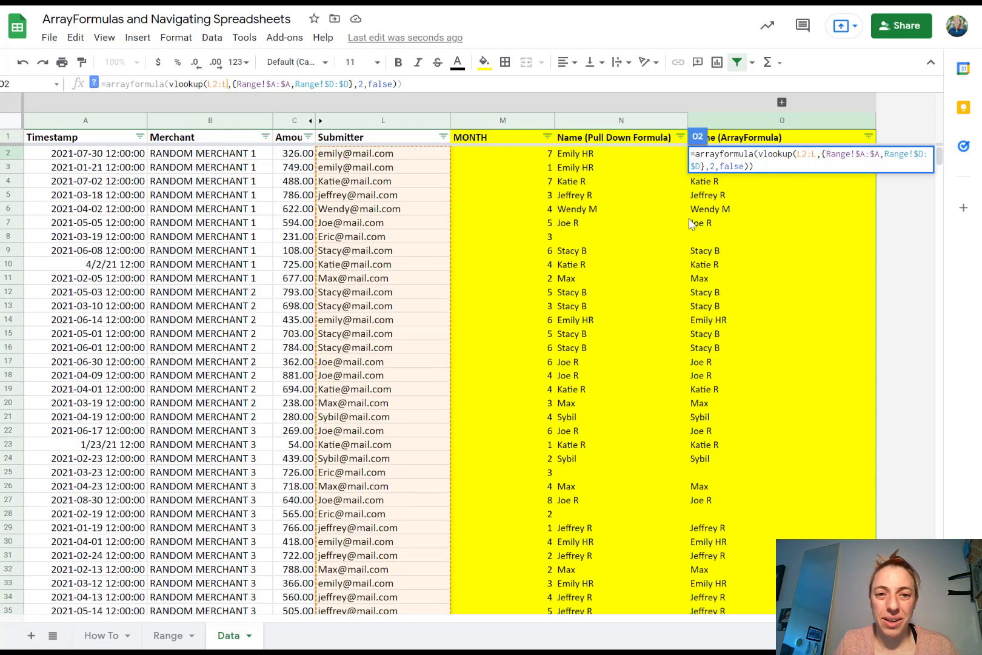
pyautogui.press('Return')
pyautogui.click(716, 155)
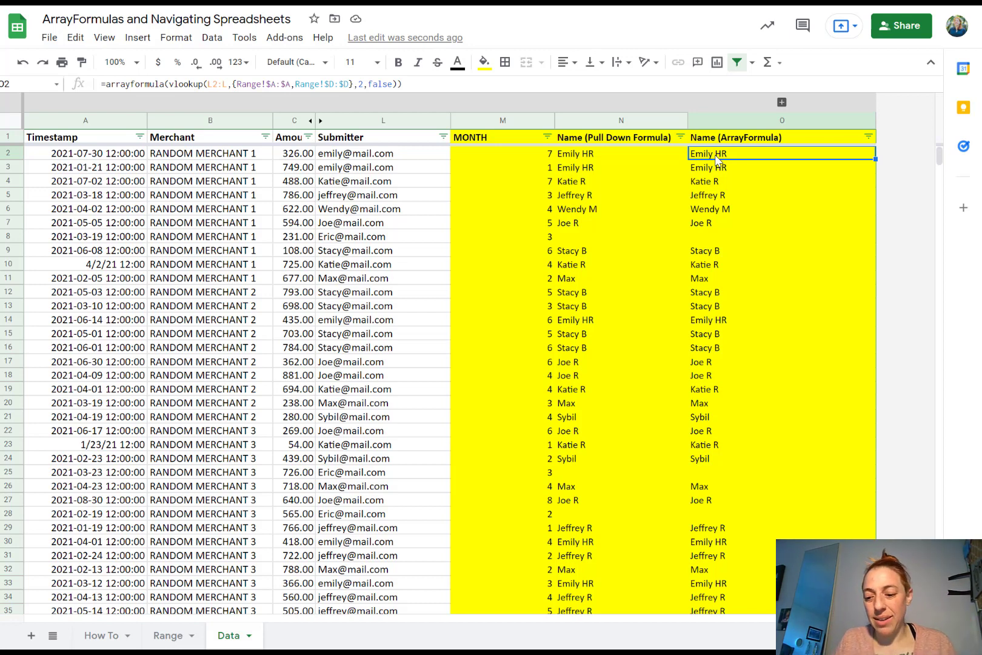
# - Locate the last pull-down formula in column N and look at the cells beneath it down to N47
pyautogui.press('Left')
pyautogui.press('Up')
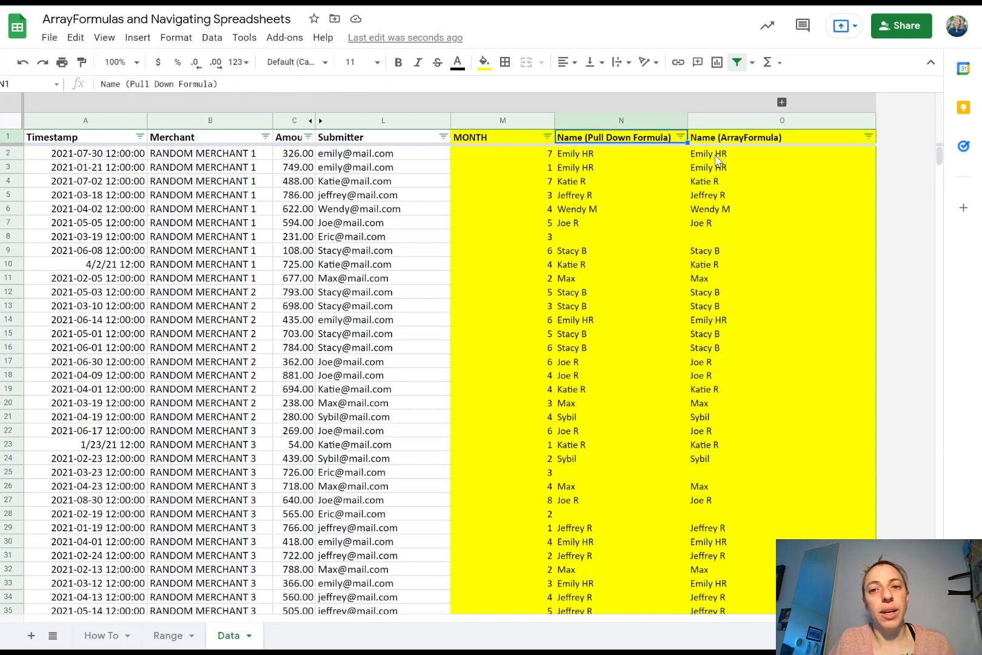
pyautogui.hotkey('ctrl', 'Down')
pyautogui.press('Down')
pyautogui.press('Down')
pyautogui.press('Down')
pyautogui.press('Down')
pyautogui.press('Down')
pyautogui.press('Down')
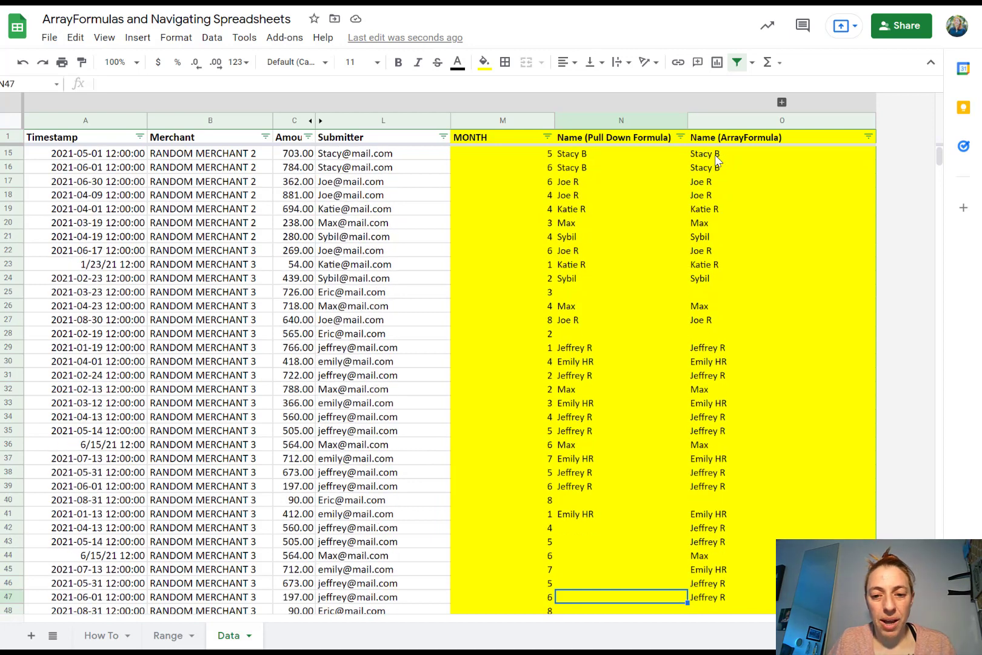
pyautogui.hotkey('ctrl', 'Up')
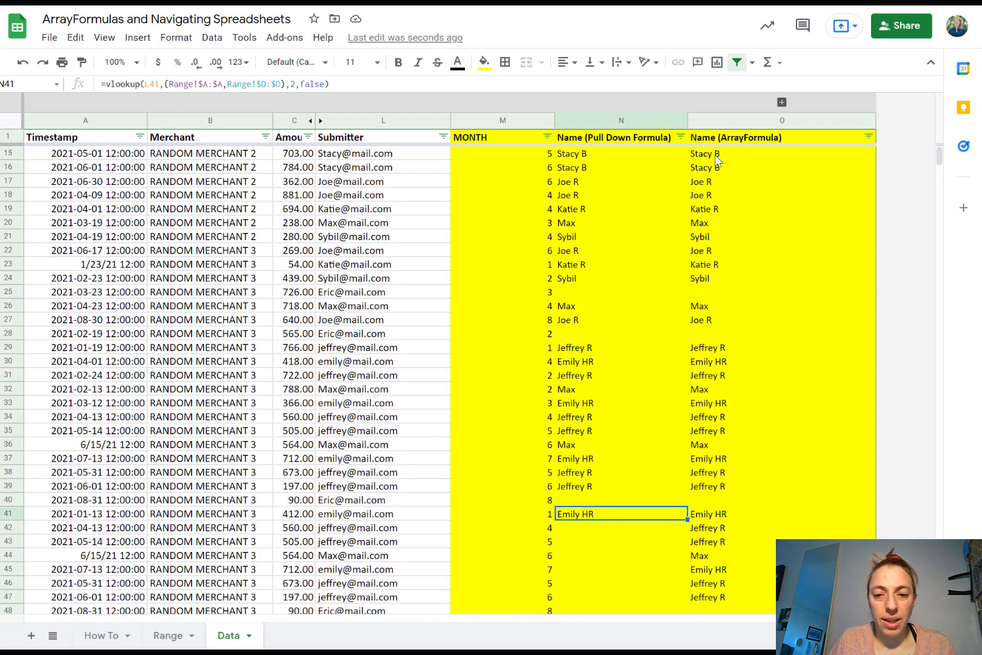
# - Inspect the individual VLOOKUP formulas in the Name (Pull Down Formula) column from N41 up to N2
pyautogui.press('Up')
pyautogui.press('Up')
pyautogui.press('Up')
pyautogui.press('Up')
pyautogui.press('Up')
pyautogui.press('Up')
pyautogui.press('Up')
pyautogui.press('Up')
pyautogui.press('Up')
pyautogui.press('Up')
pyautogui.press('Up')
pyautogui.press('Up')
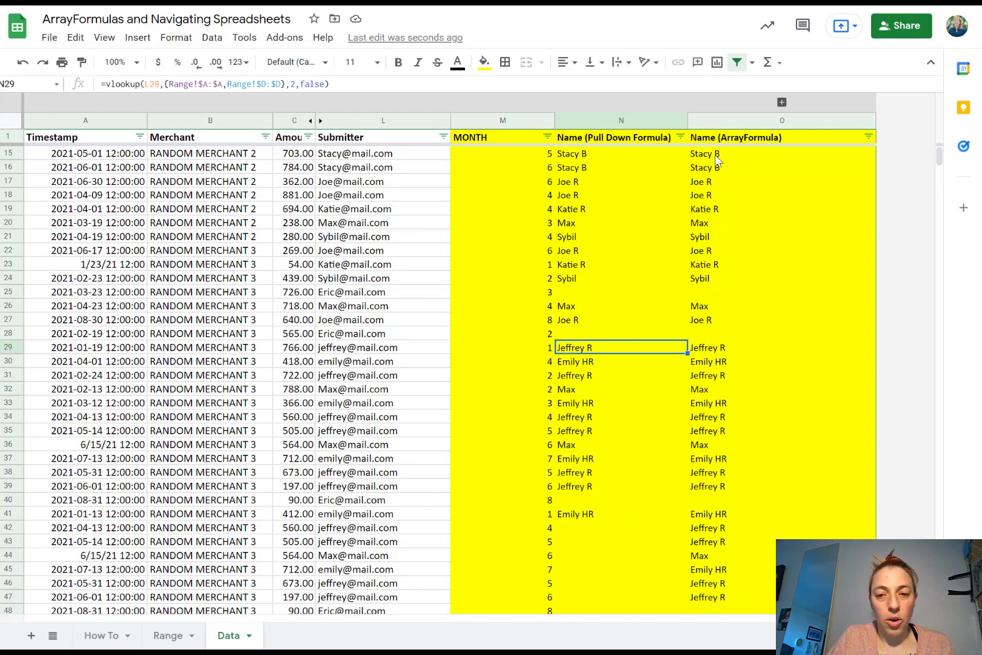
pyautogui.press('Up')
pyautogui.press('Up')
pyautogui.press('Up')
pyautogui.press('Up')
pyautogui.press('Up')
pyautogui.press('Up')
pyautogui.press('Up')
pyautogui.press('Up')
pyautogui.press('Up')
pyautogui.press('Up')
pyautogui.press('Up')
pyautogui.press('Up')
pyautogui.press('Up')
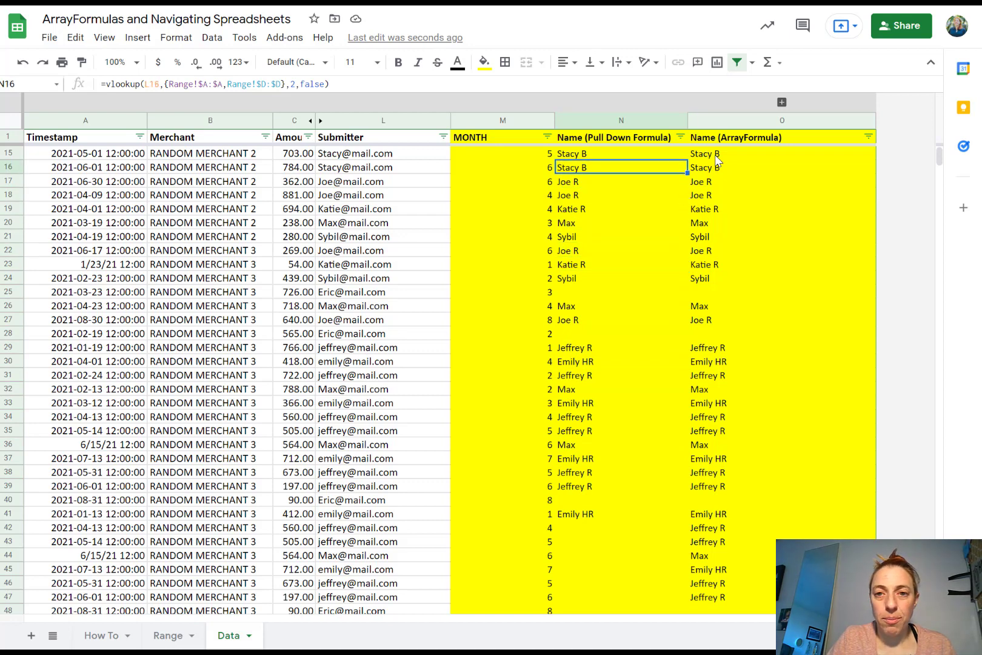
pyautogui.press('Up')
pyautogui.press('Up')
pyautogui.press('Up')
pyautogui.press('Up')
pyautogui.press('Up')
pyautogui.press('Up')
pyautogui.press('Up')
pyautogui.press('Up')
pyautogui.press('Up')
pyautogui.press('Up')
pyautogui.press('Up')
pyautogui.press('Up')
pyautogui.press('Up')
pyautogui.press('Up')
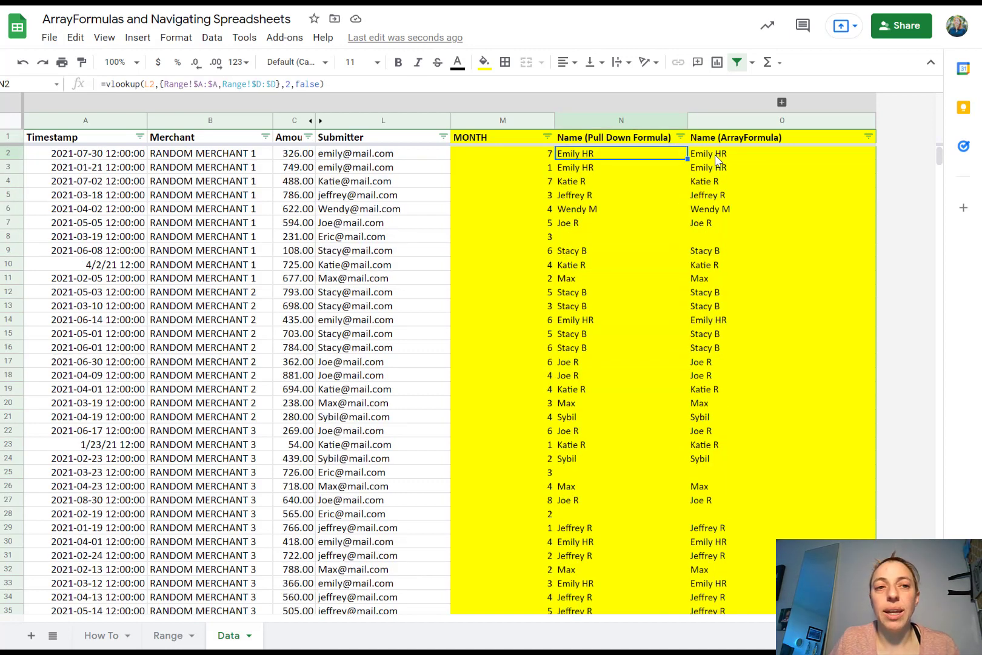
# - Inspect the cell contents through the Name (ArrayFormula) column below O2 for comparison with the pull-down column
pyautogui.press('Up')
pyautogui.press('Right')
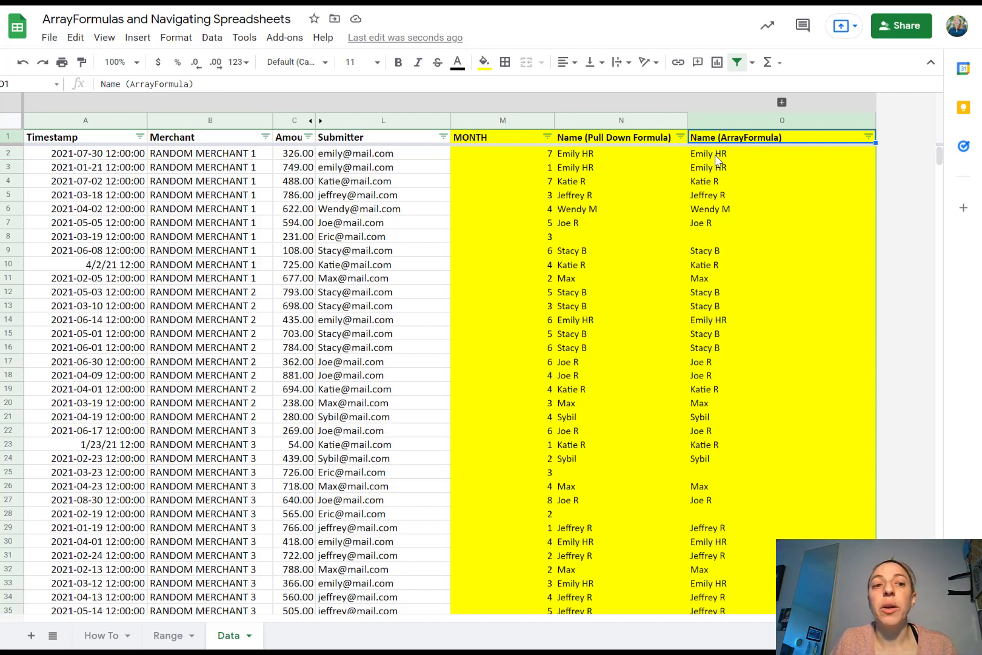
pyautogui.hotkey('ctrl', 'Down')
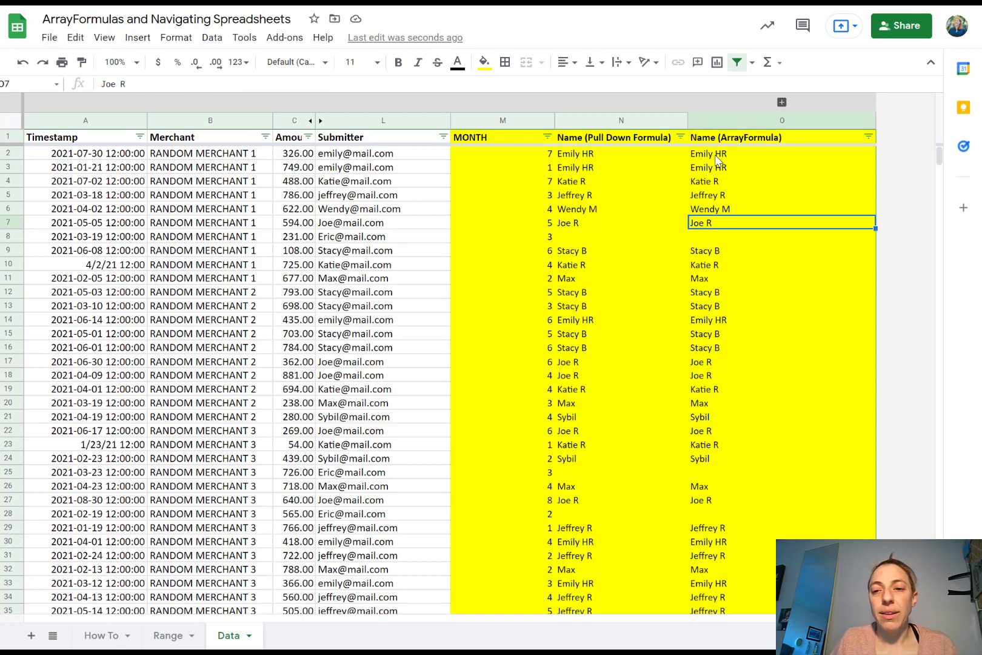
pyautogui.hotkey('ctrl', 'Down')
pyautogui.hotkey('ctrl', 'Down')
pyautogui.hotkey('ctrl', 'Down')
pyautogui.hotkey('ctrl', 'Down')
pyautogui.hotkey('ctrl', 'Down')
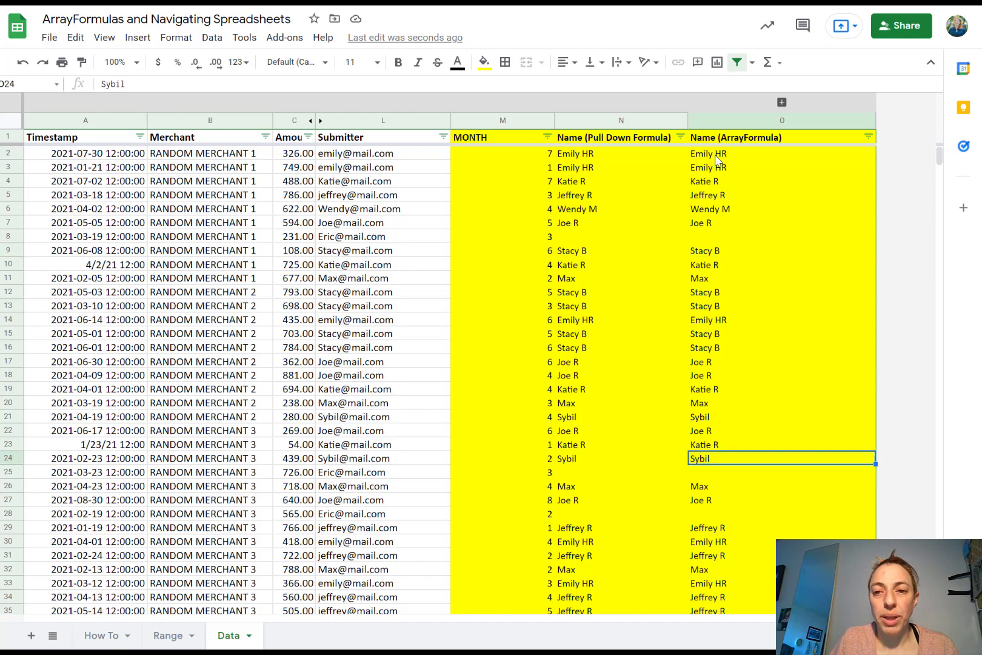
pyautogui.hotkey('ctrl', 'Down')
pyautogui.hotkey('ctrl', 'Down')
pyautogui.hotkey('ctrl', 'Down')
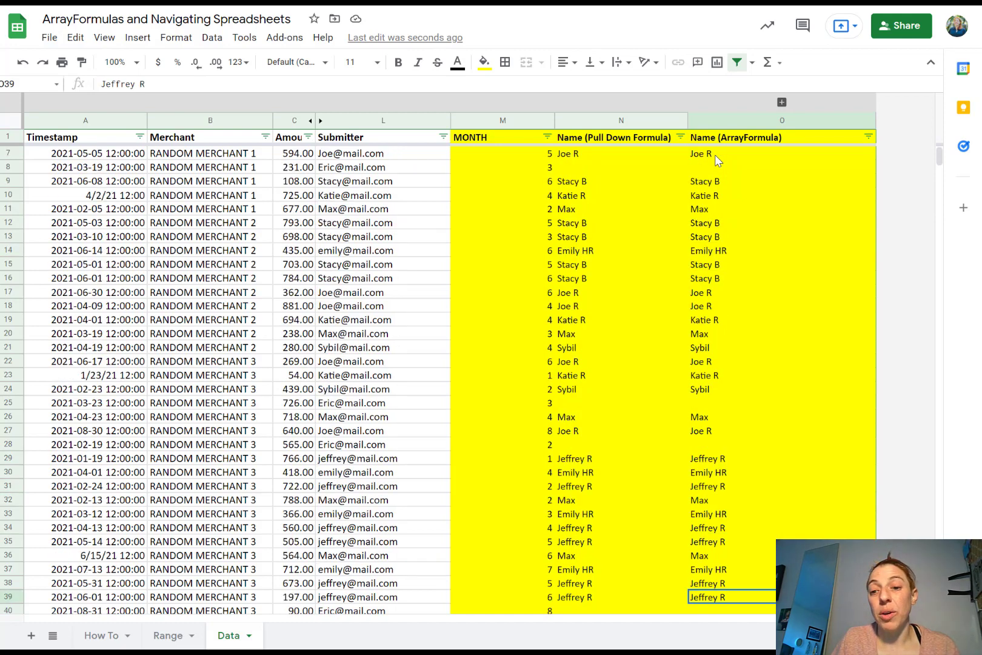
pyautogui.hotkey('ctrl', 'Up')
pyautogui.hotkey('ctrl', 'Up')
pyautogui.hotkey('ctrl', 'Up')
pyautogui.hotkey('ctrl', 'Up')
pyautogui.hotkey('ctrl', 'Up')
pyautogui.hotkey('ctrl', 'Up')
pyautogui.hotkey('ctrl', 'Up')
pyautogui.hotkey('ctrl', 'Up')
pyautogui.hotkey('ctrl', 'Up')
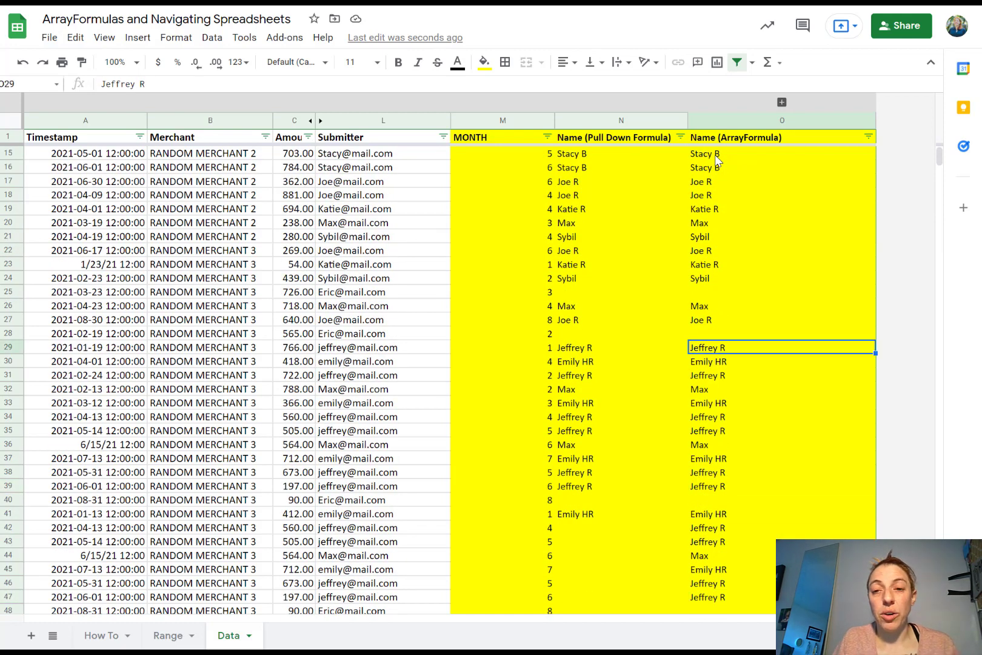
pyautogui.press('Down')
pyautogui.press('Down')
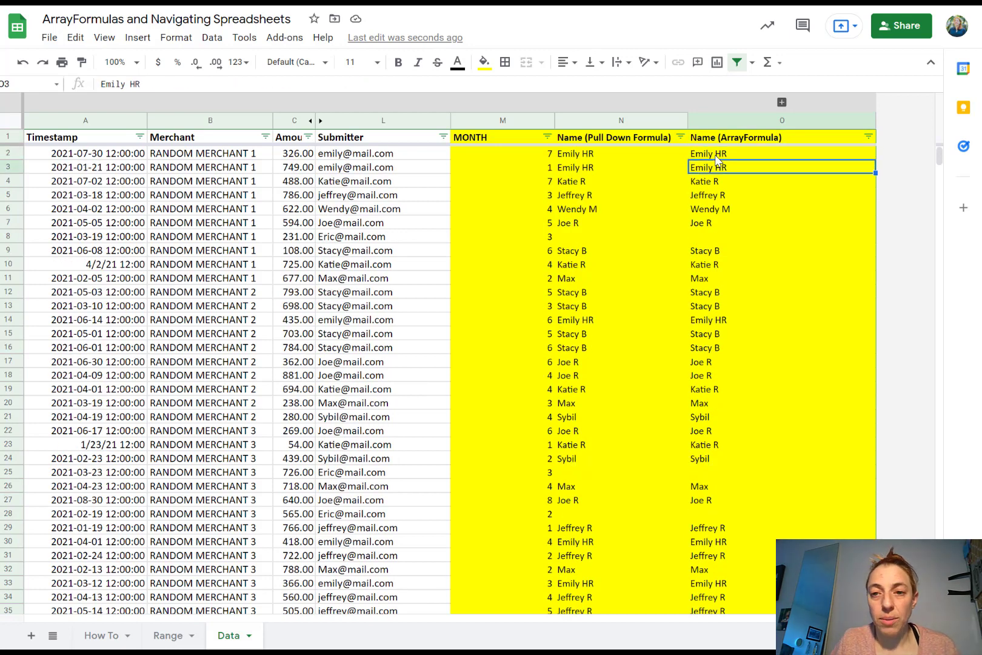
# - Limit the lookup range in the O2 ARRAYFORMULA to L2:L50 and look over the rows below
pyautogui.press('Up')
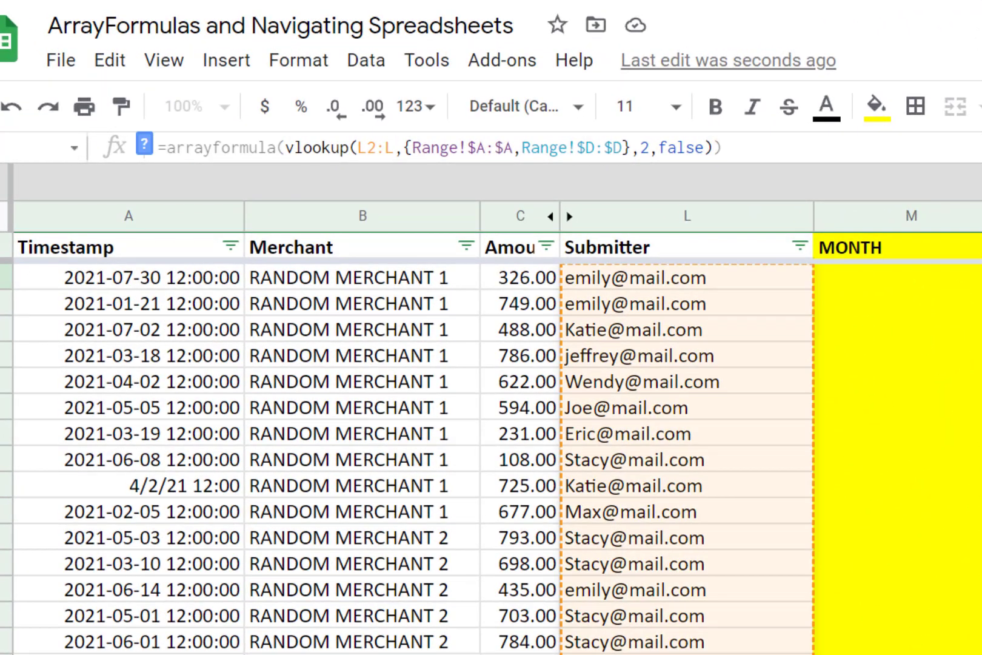
pyautogui.write('50')
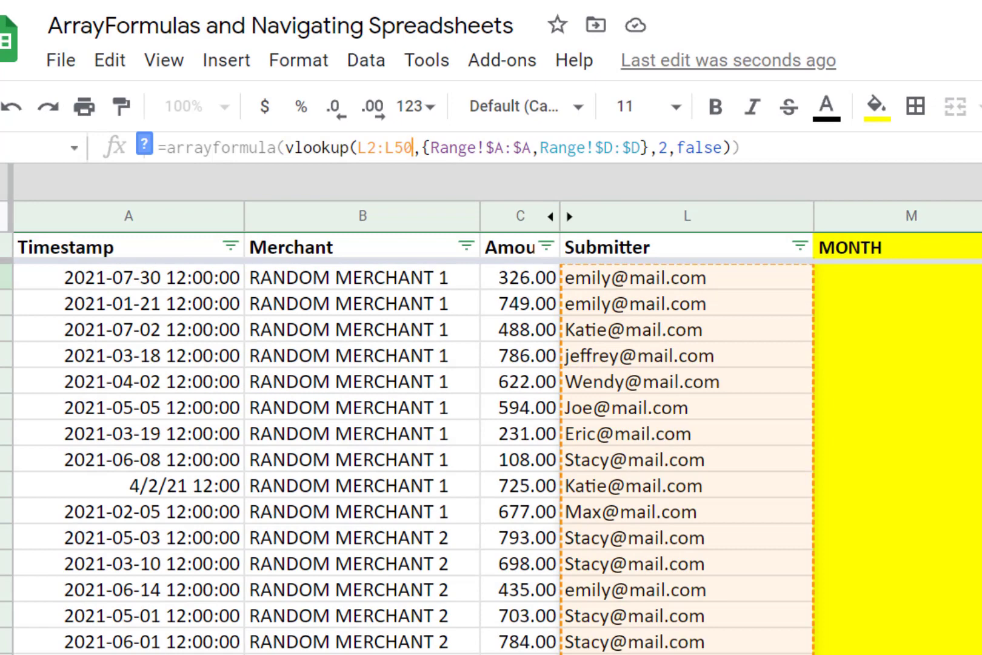
pyautogui.press('Return')
pyautogui.scroll(-8, 427, 642)
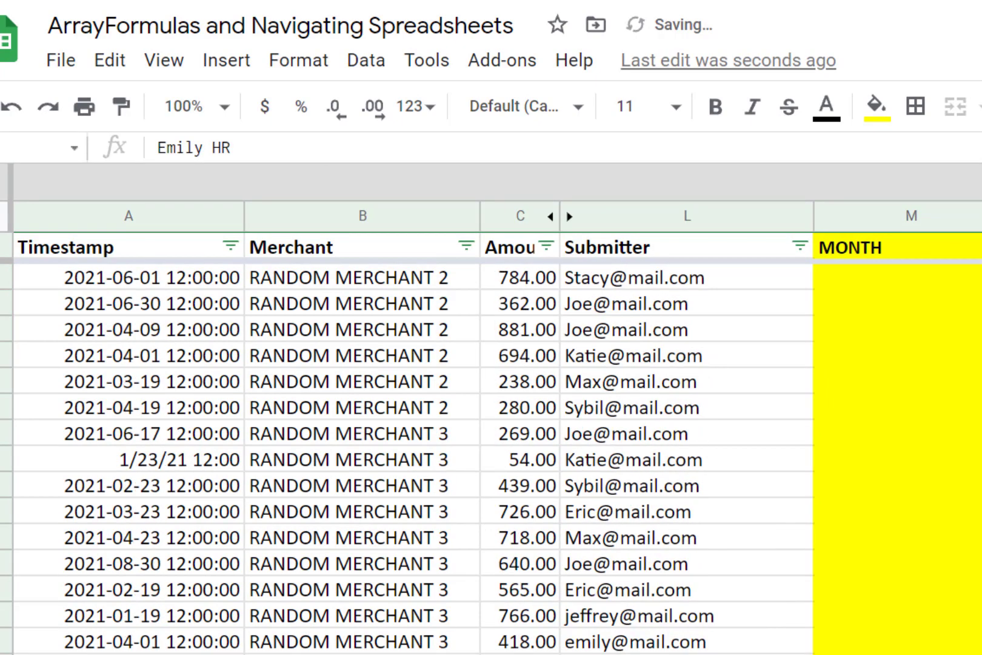
pyautogui.scroll(1, 970, 582)
pyautogui.scroll(7, 970, 582)
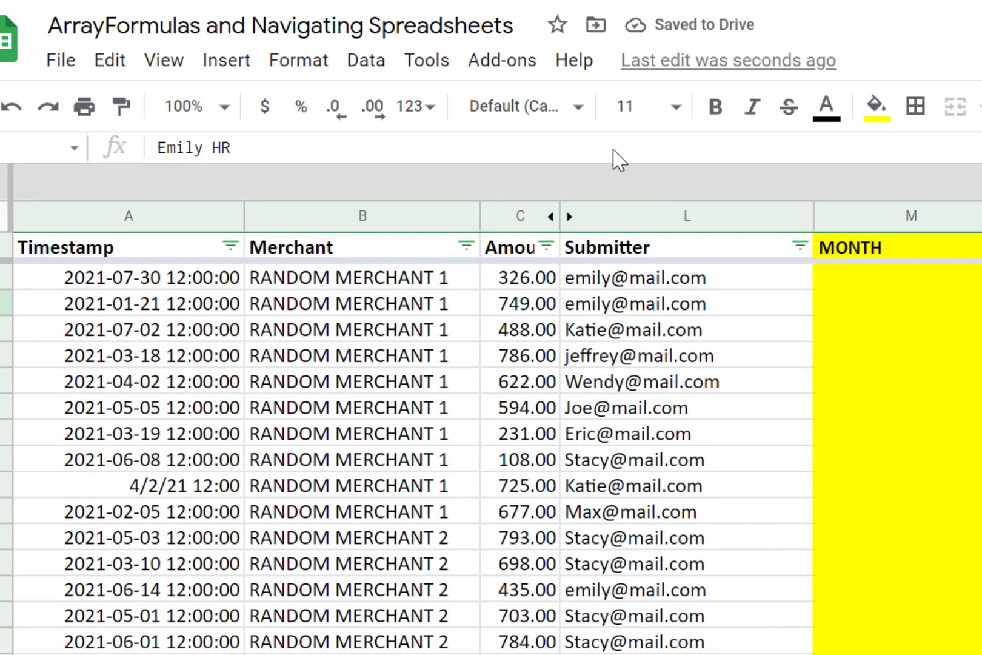
# - Shorten the lookup range in the O2 ARRAYFORMULA to L2:L20
pyautogui.press('Up')
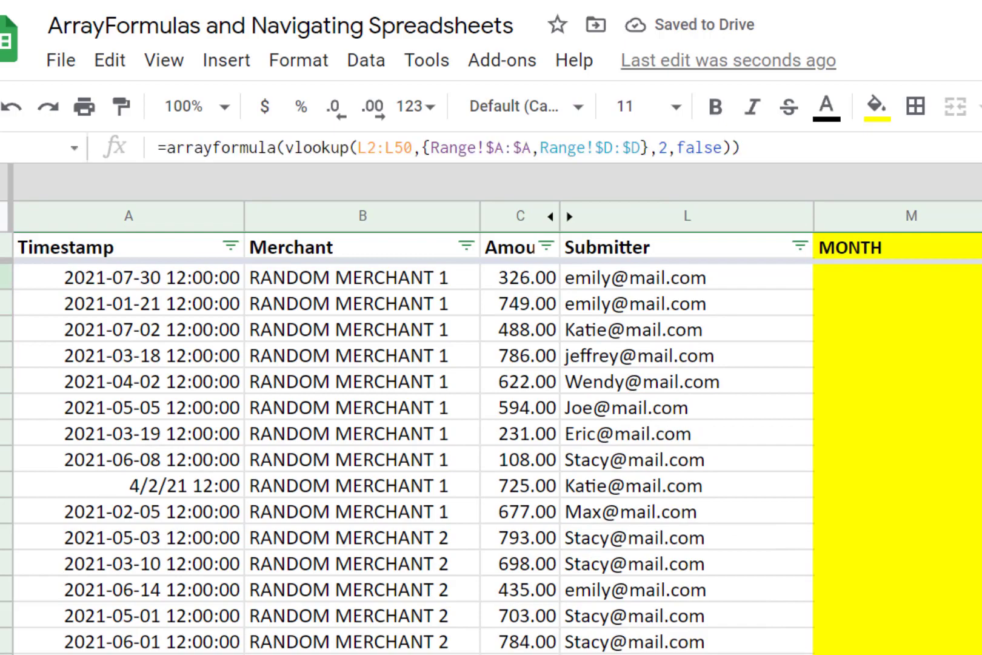
pyautogui.click(405, 147)
pyautogui.press('BackSpace')
pyautogui.write('2')
pyautogui.press('Return')
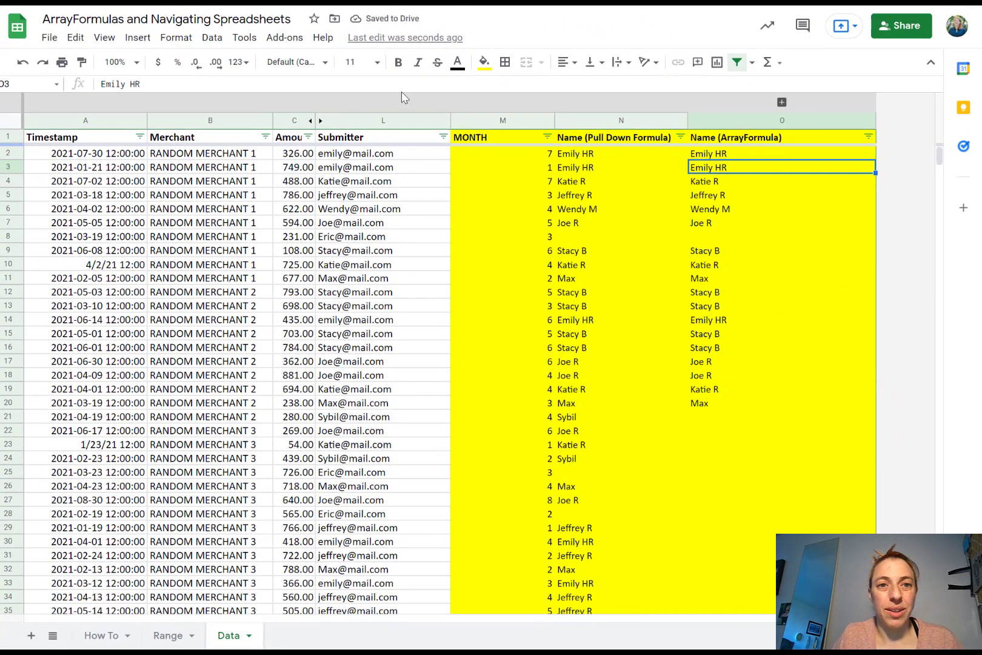
# - Reduce the lookup range in the O2 ARRAYFORMULA to the single cell L2
pyautogui.click(719, 159)
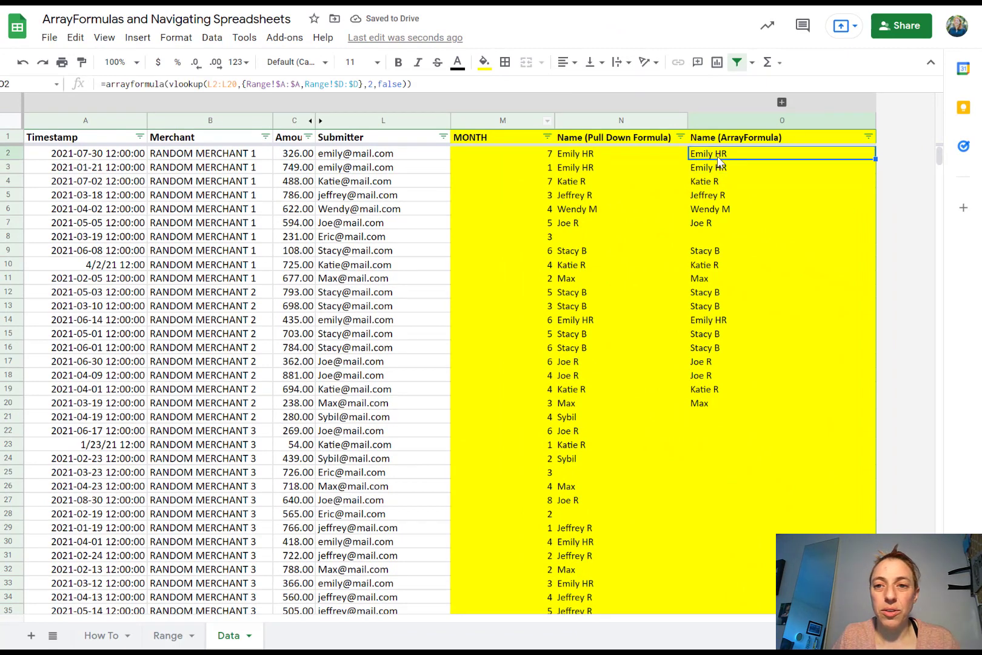
pyautogui.click(241, 83)
pyautogui.press('BackSpace')
pyautogui.press('BackSpace')
pyautogui.press('BackSpace')
pyautogui.press('BackSpace')
pyautogui.press('Return')
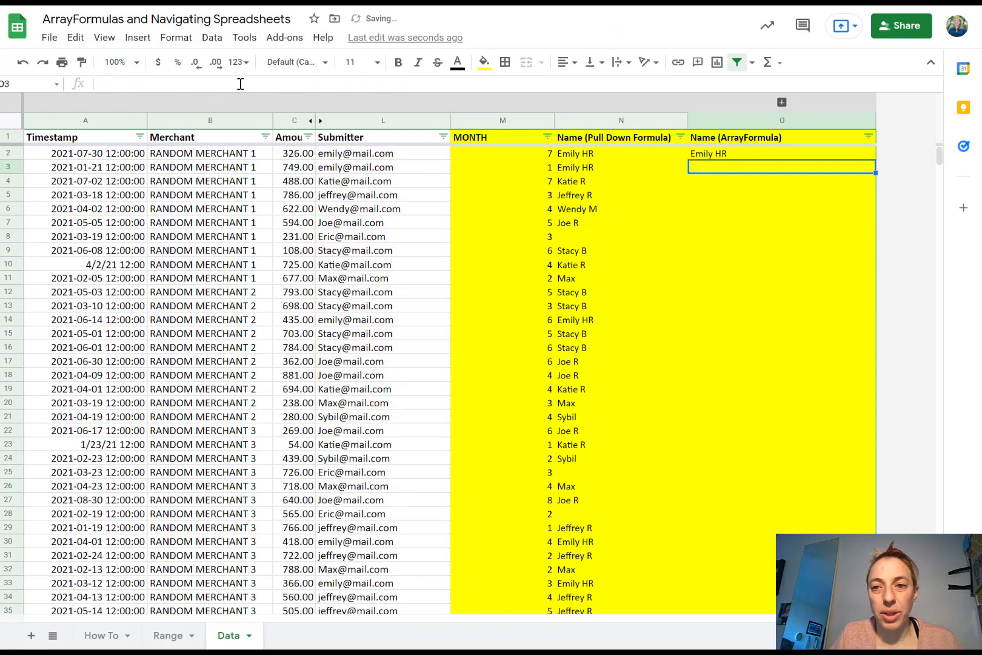
# - Extend the lookup reference in the O2 ARRAYFORMULA to the open-ended range L2:L
pyautogui.click(729, 159)
pyautogui.click(217, 84)
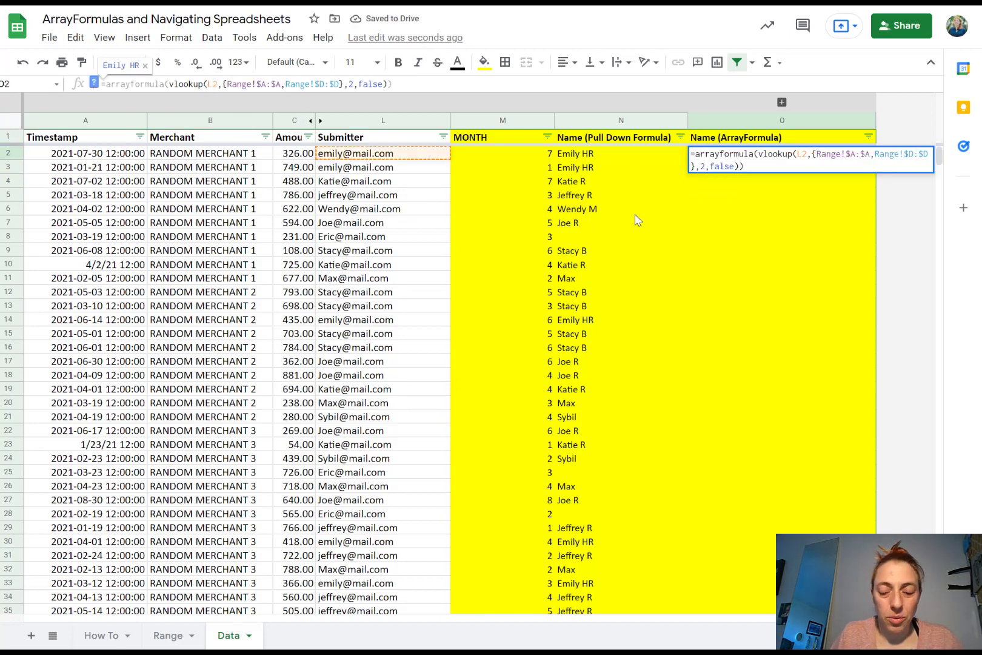
pyautogui.write(':L')
pyautogui.press('Return')
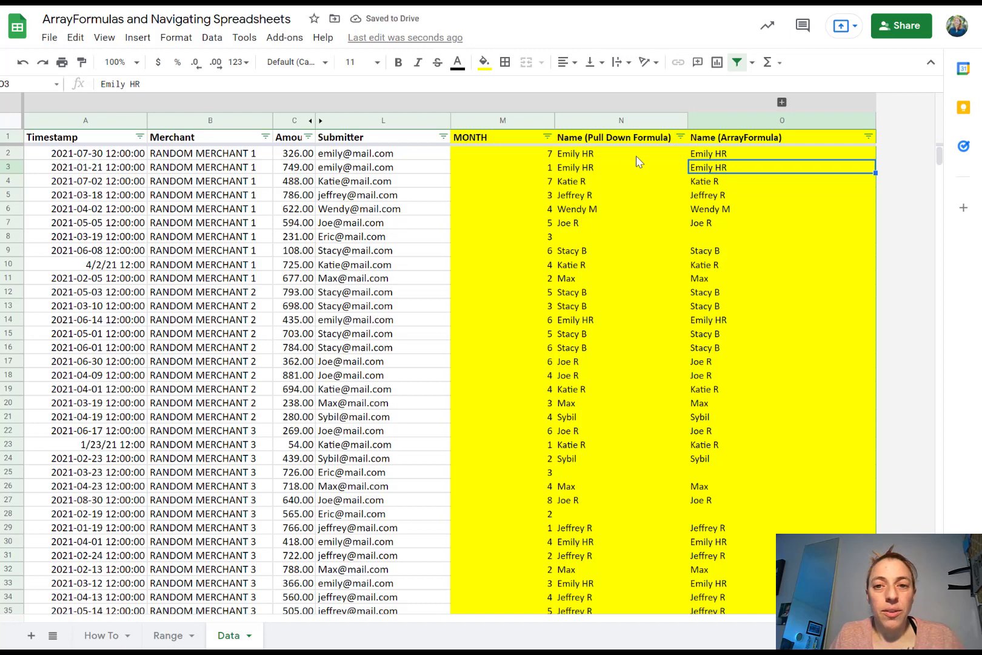
# - Examine the YEAR condition and the MONTH result inside the IF of the M2 ARRAYFORMULA
pyautogui.click(515, 152)
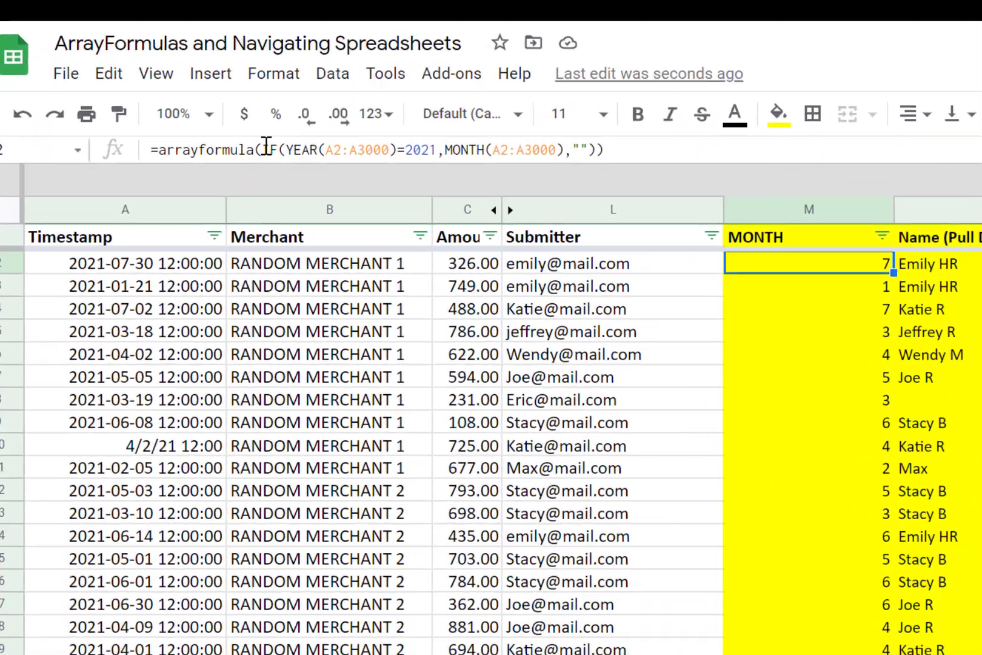
pyautogui.click(177, 85)
pyautogui.doubleClick(177, 85)
pyautogui.moveTo(297, 167); pyautogui.dragTo(430, 165)
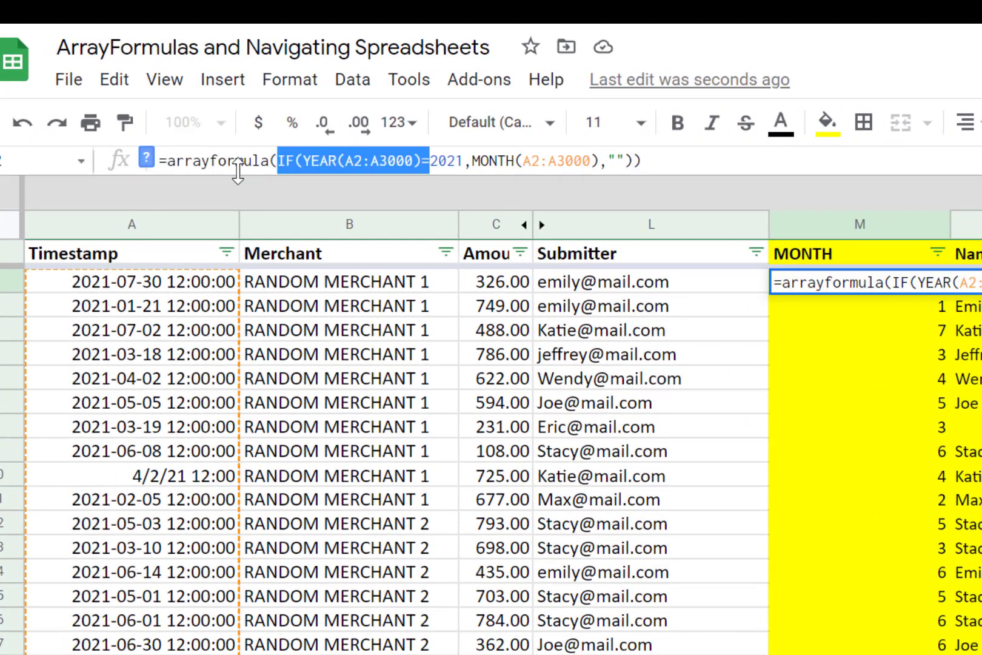
pyautogui.click(337, 163)
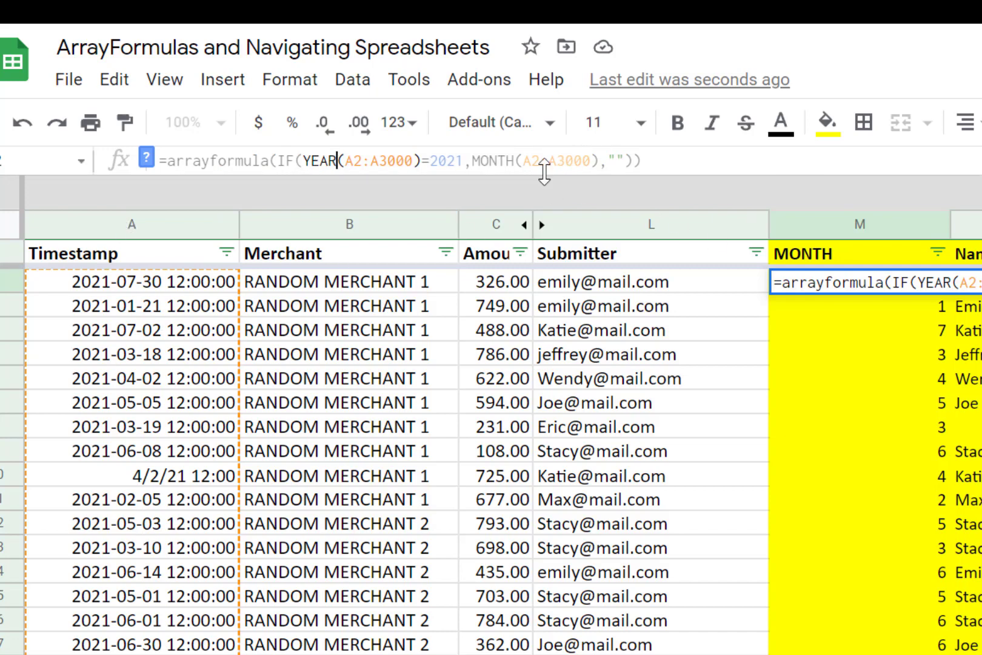
pyautogui.press('Escape')
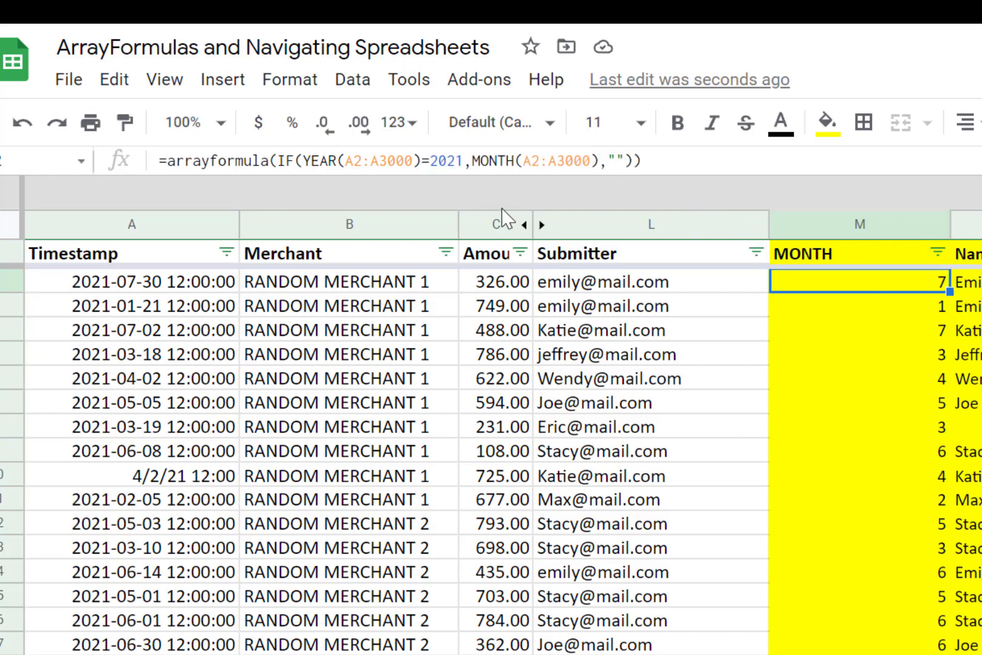
pyautogui.moveTo(475, 162); pyautogui.dragTo(528, 164)
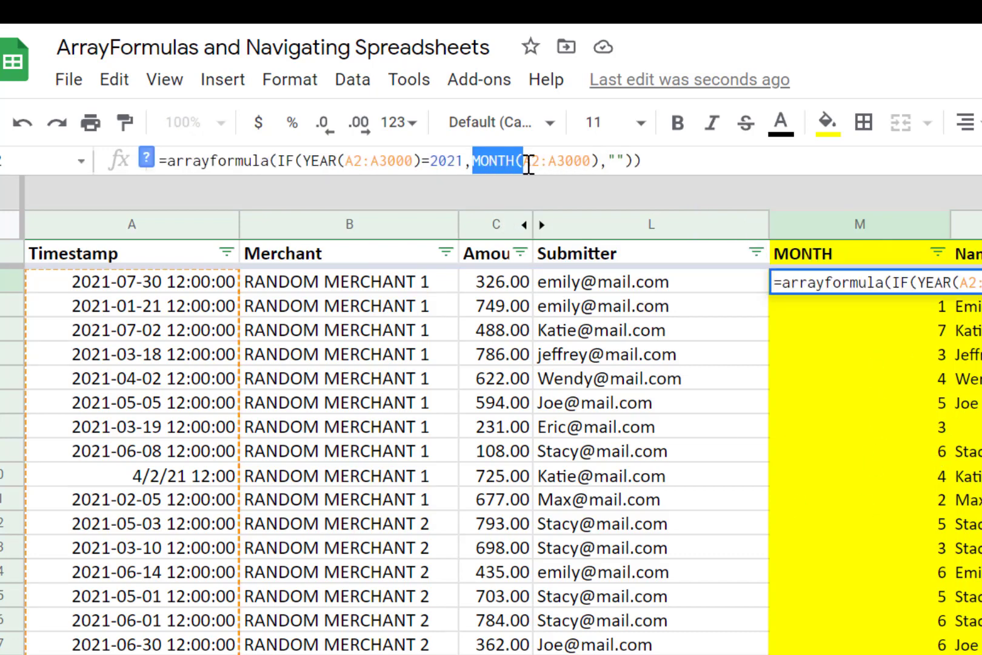
pyautogui.click(717, 163)
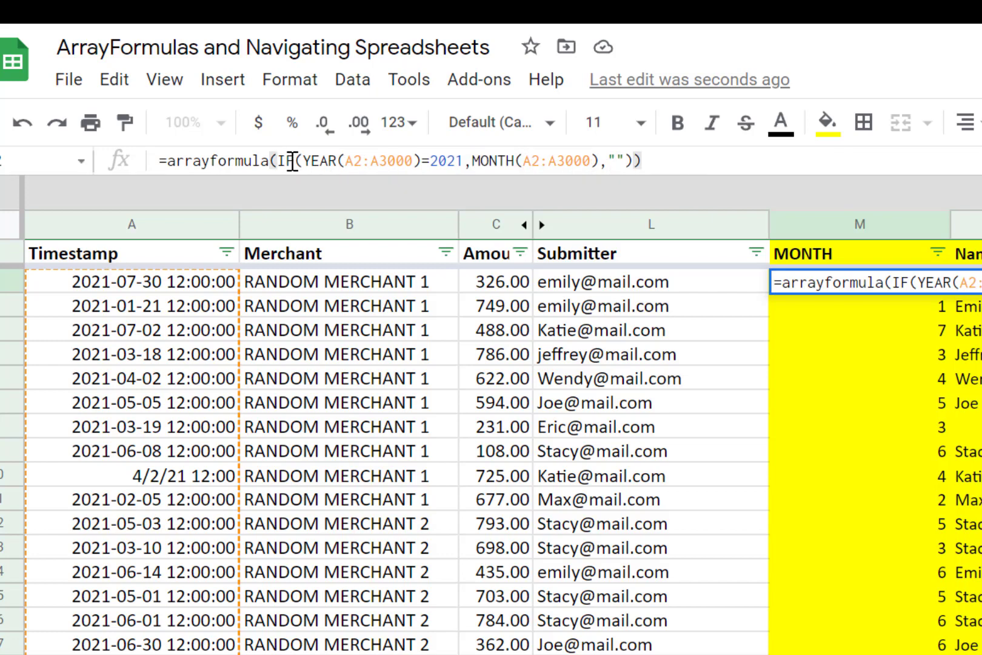
pyautogui.moveTo(286, 163); pyautogui.dragTo(464, 165)
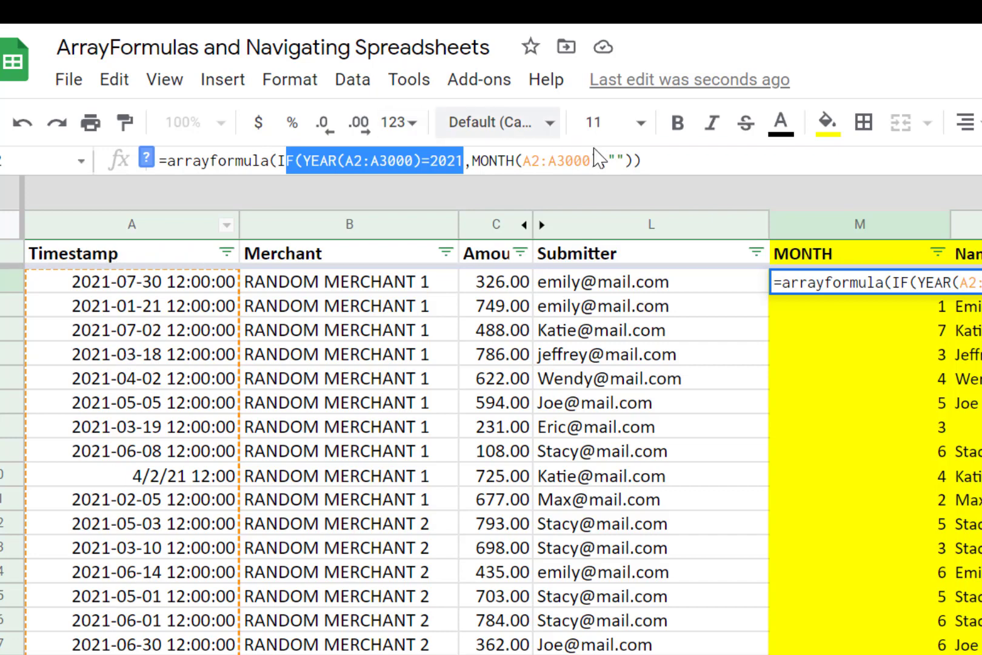
pyautogui.moveTo(480, 159); pyautogui.dragTo(574, 162)
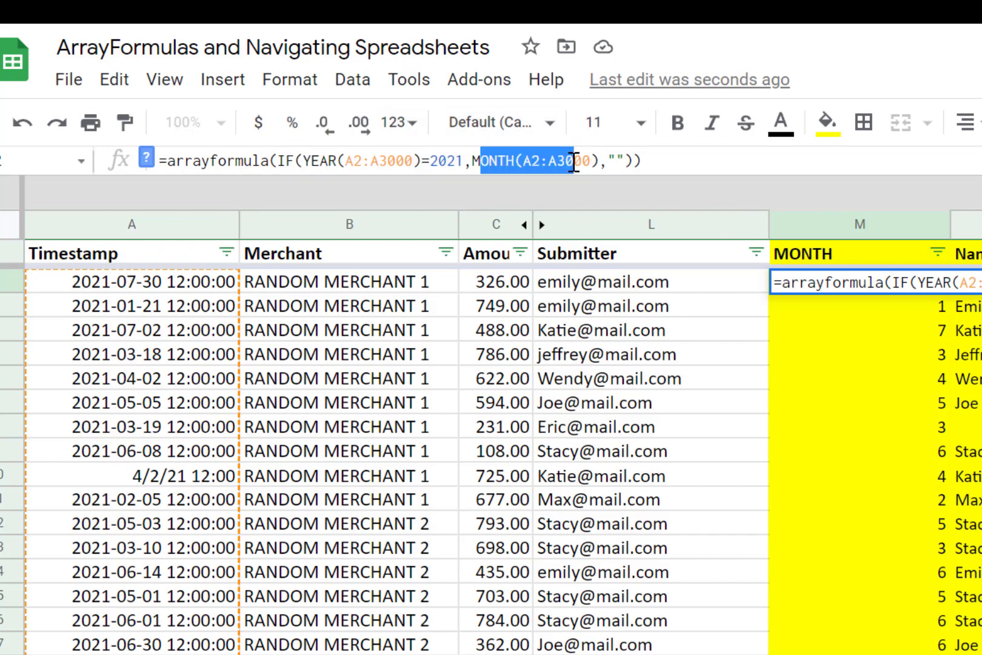
pyautogui.click(800, 164)
pyautogui.press('Return')
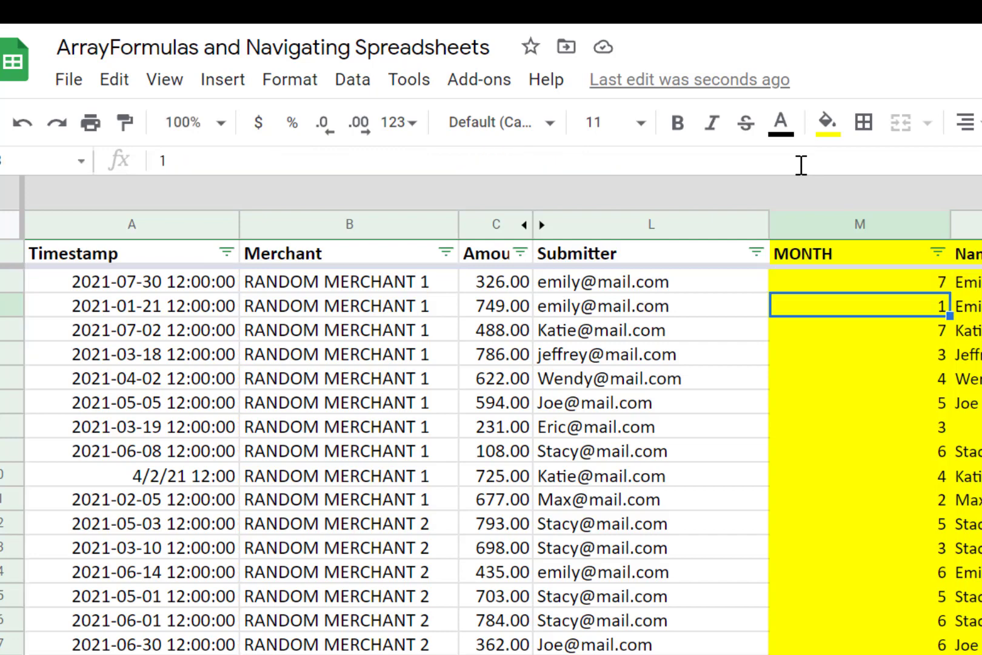
# - Change the timestamp in A6 to 4/2/2020 12:00:00 and check the MONTH cell in the same row
pyautogui.click(104, 382)
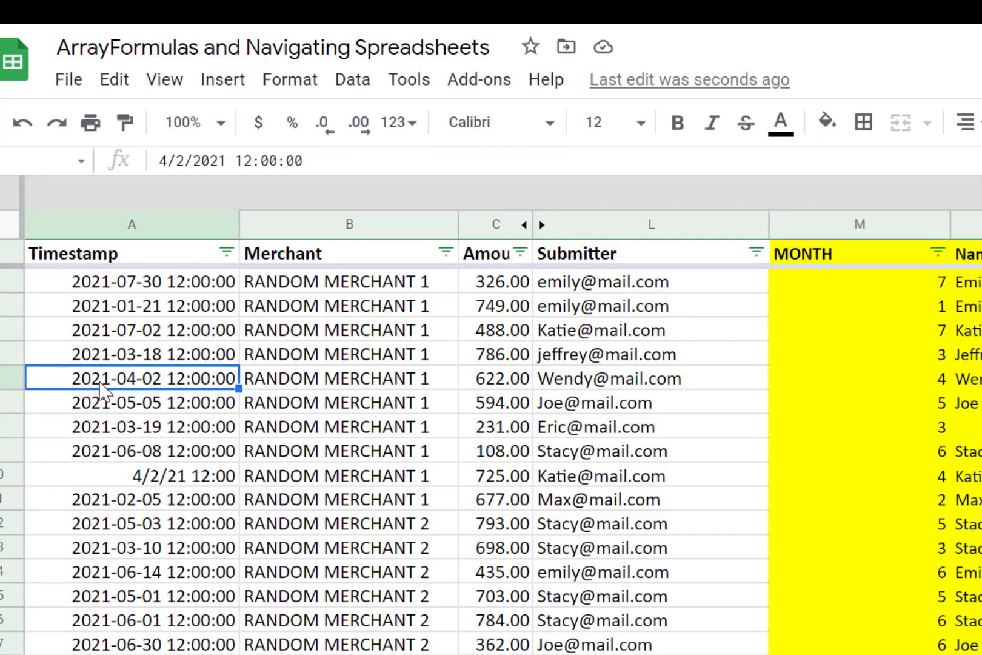
pyautogui.click(236, 162)
pyautogui.press('BackSpace')
pyautogui.write('0')
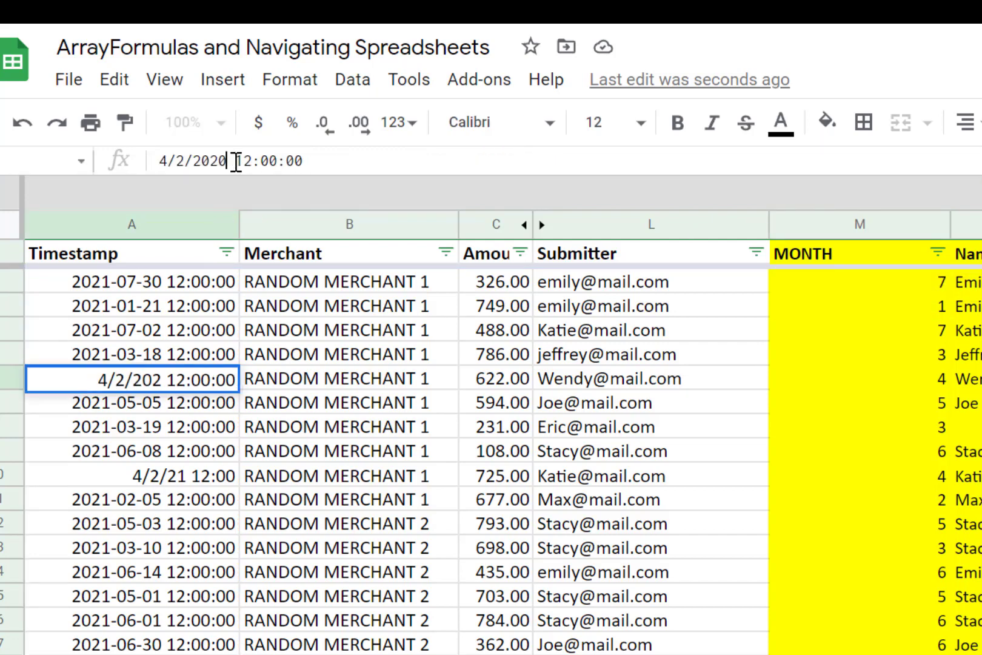
pyautogui.press('Return')
pyautogui.click(927, 384)
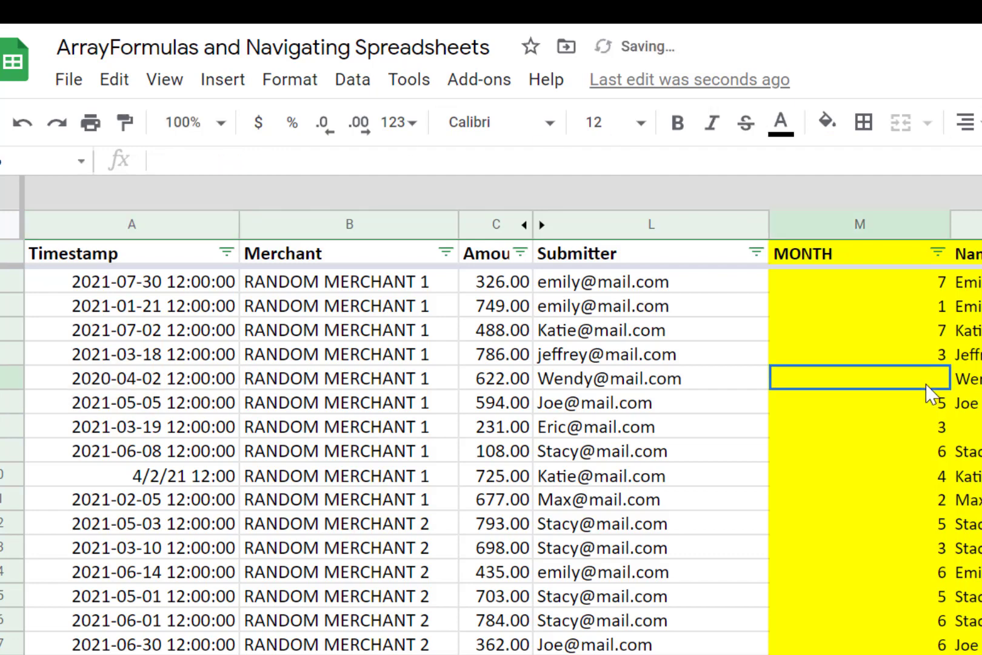
# - Review how the ARRAYFORMULA wrapper in M2 applies YEAR and MONTH to the A2:A3000 Timestamp range
pyautogui.press('Up')
pyautogui.press('Up')
pyautogui.press('Up')
pyautogui.press('Up')
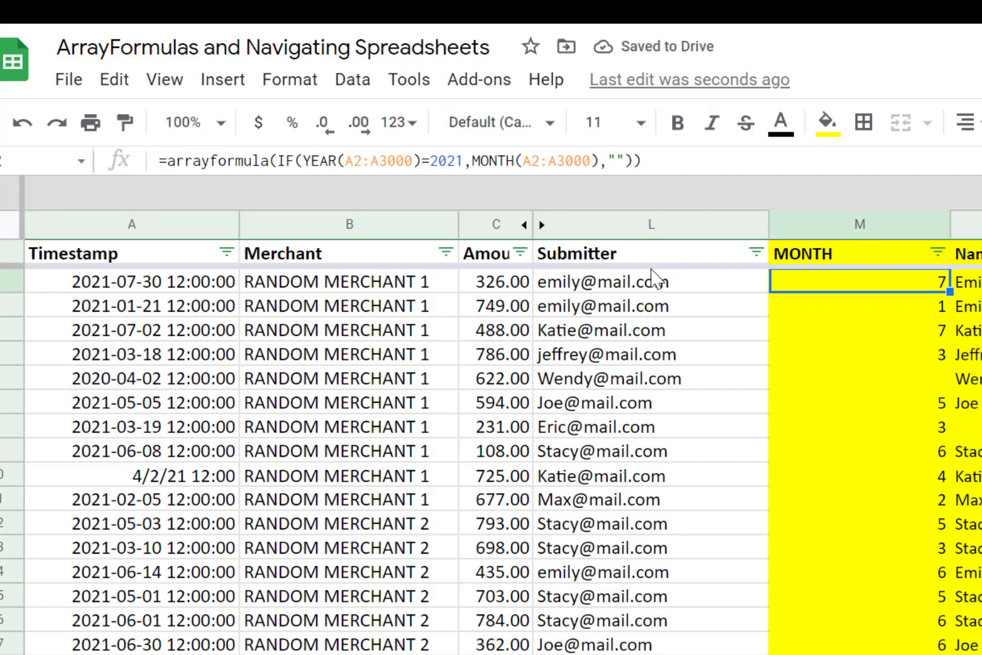
pyautogui.click(340, 161)
pyautogui.moveTo(339, 162); pyautogui.dragTo(413, 165)
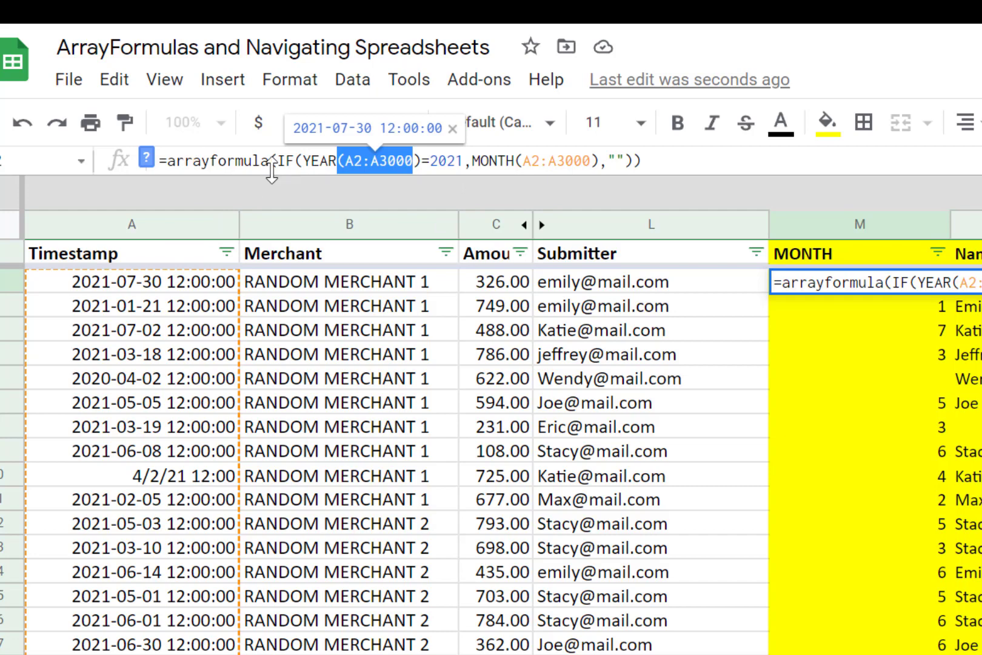
pyautogui.moveTo(271, 161); pyautogui.dragTo(169, 153)
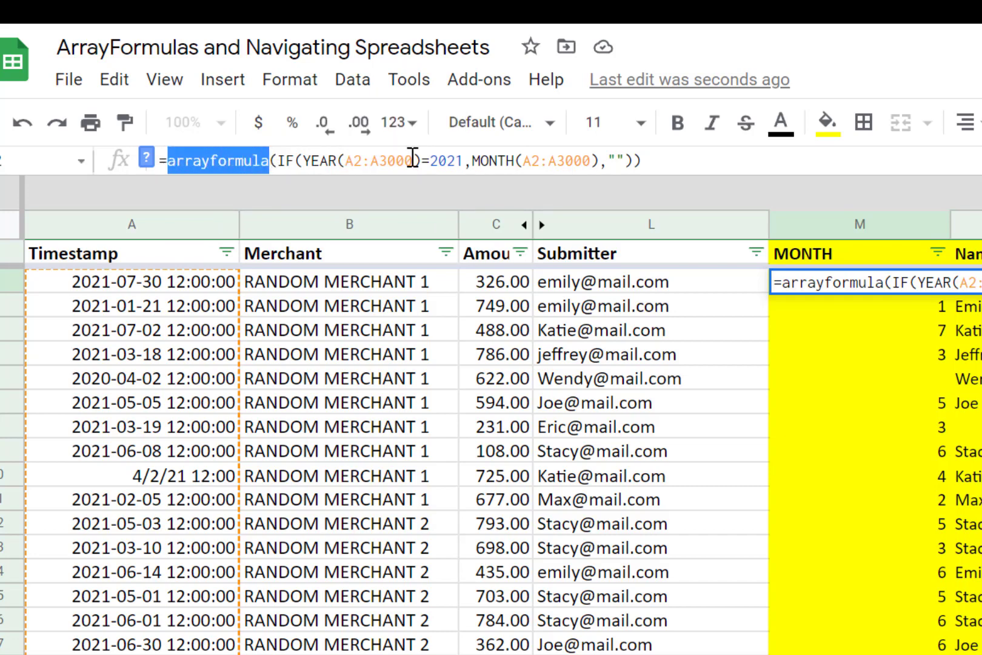
pyautogui.click(686, 164)
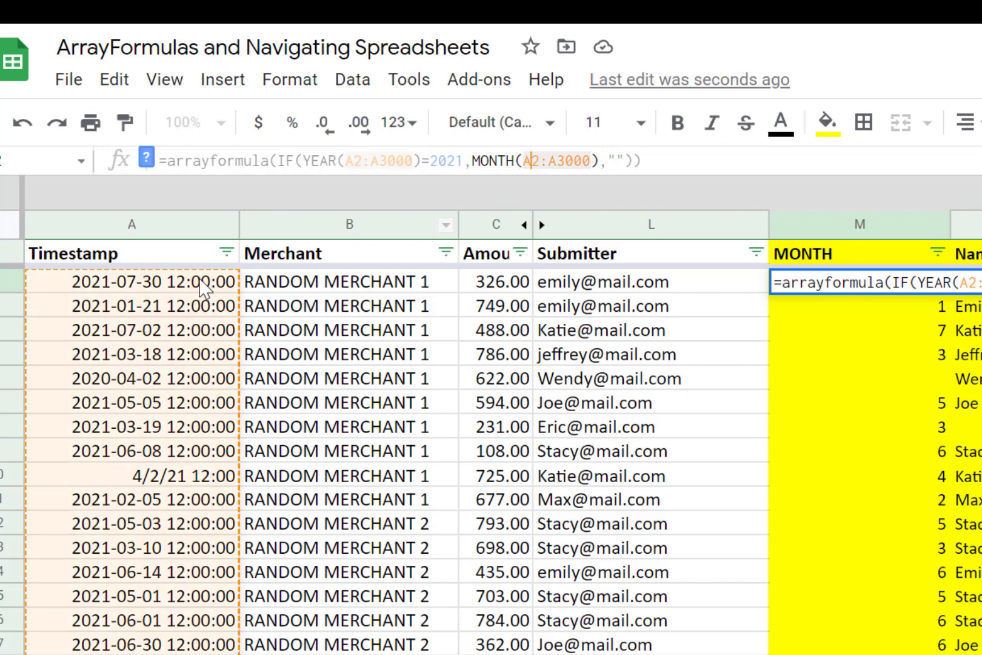
pyautogui.click(163, 282)
pyautogui.click(833, 284)
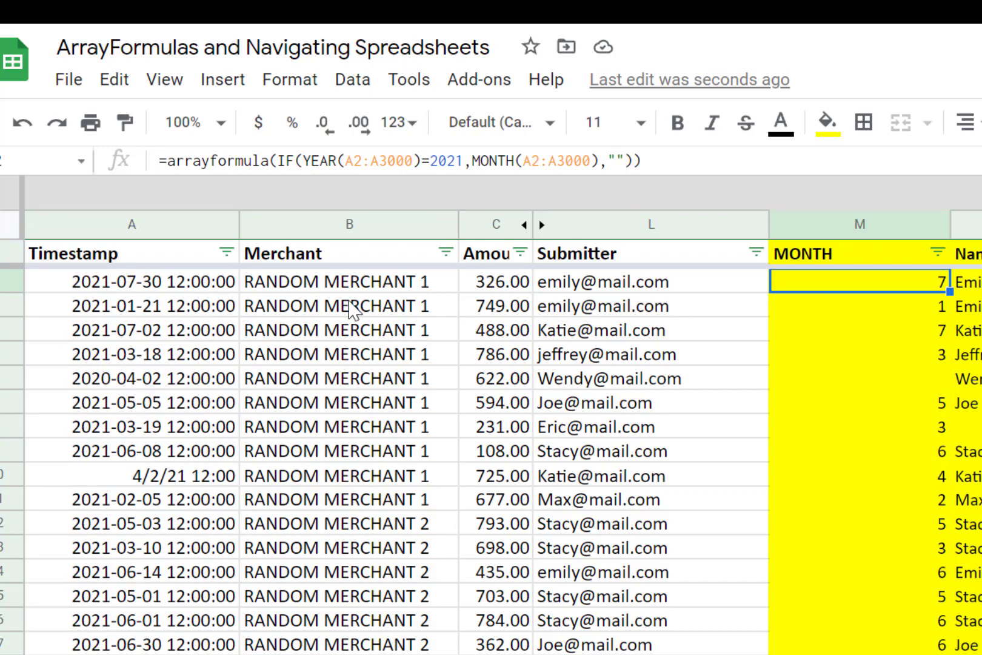
pyautogui.click(388, 160)
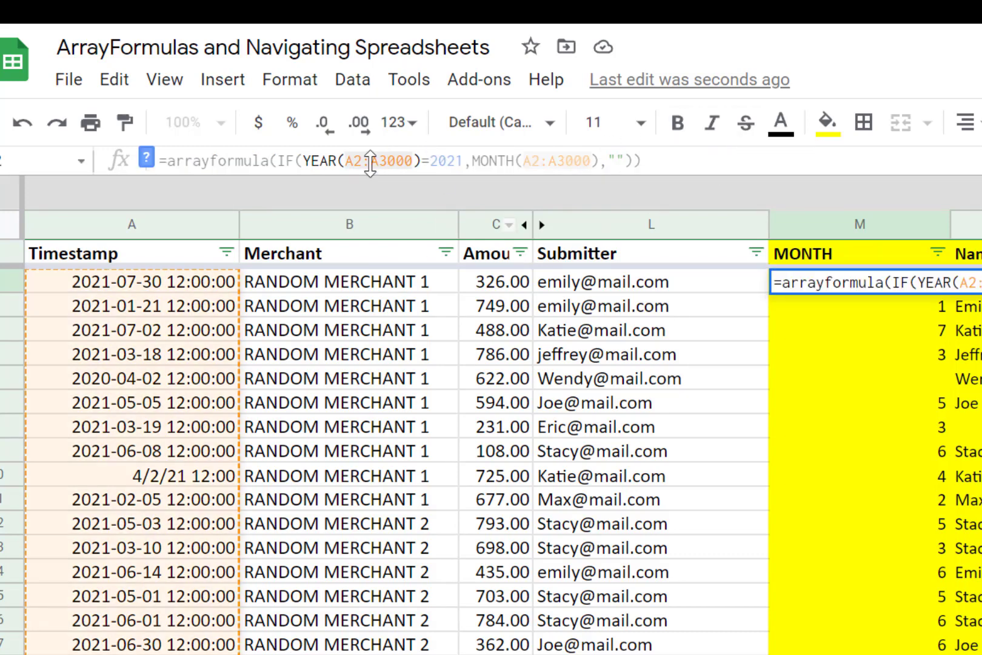
pyautogui.click(261, 161)
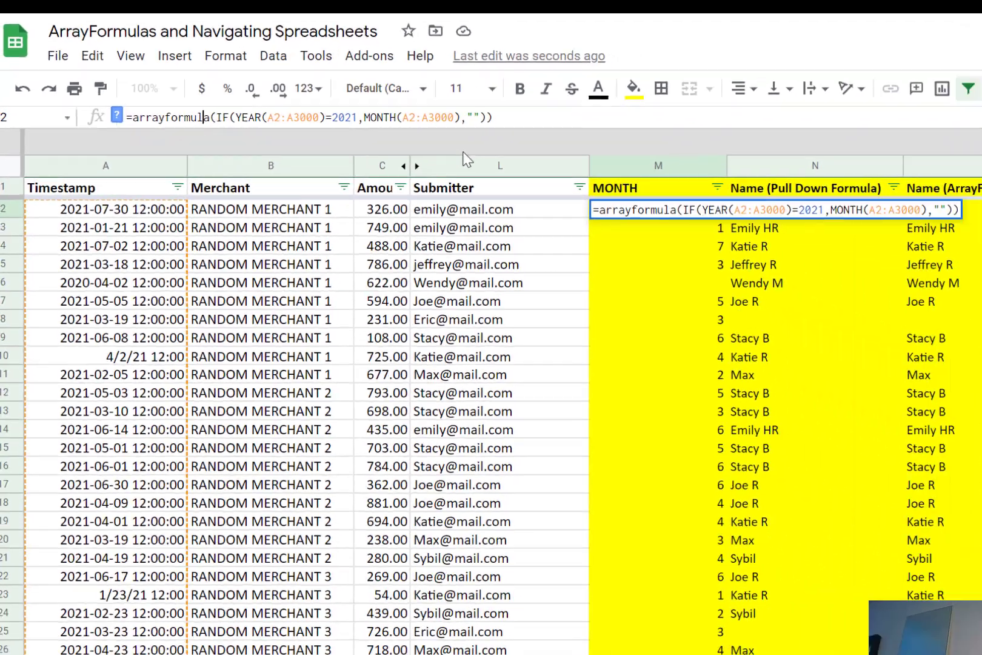
pyautogui.press('Escape')
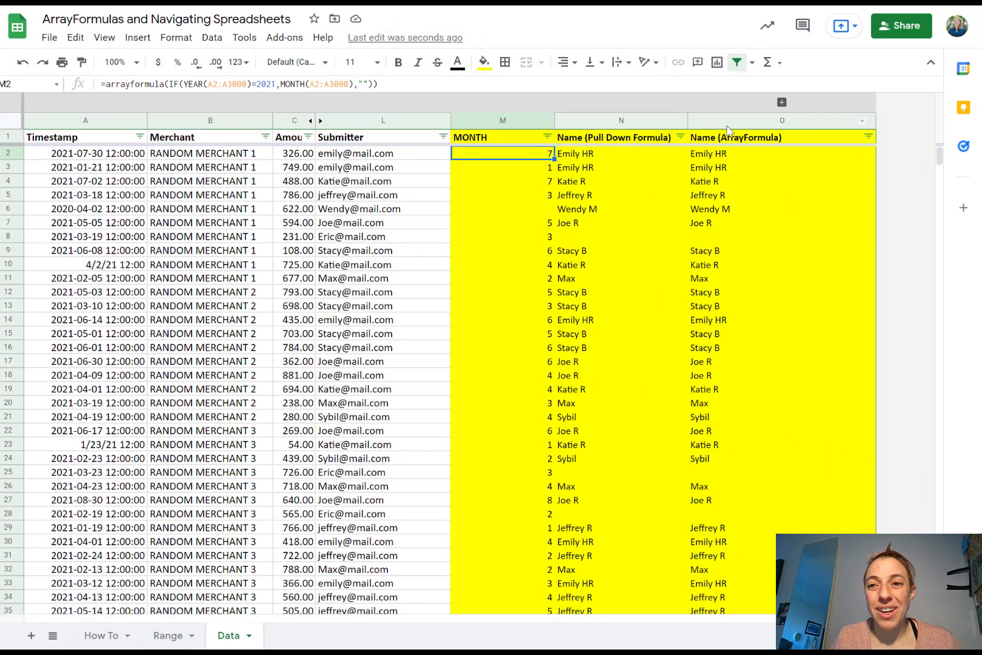
# - Overwrite O14 in the ARRAYFORMULA name column with "ae;oafjweoiafj", then undo the entry
pyautogui.click(748, 142)
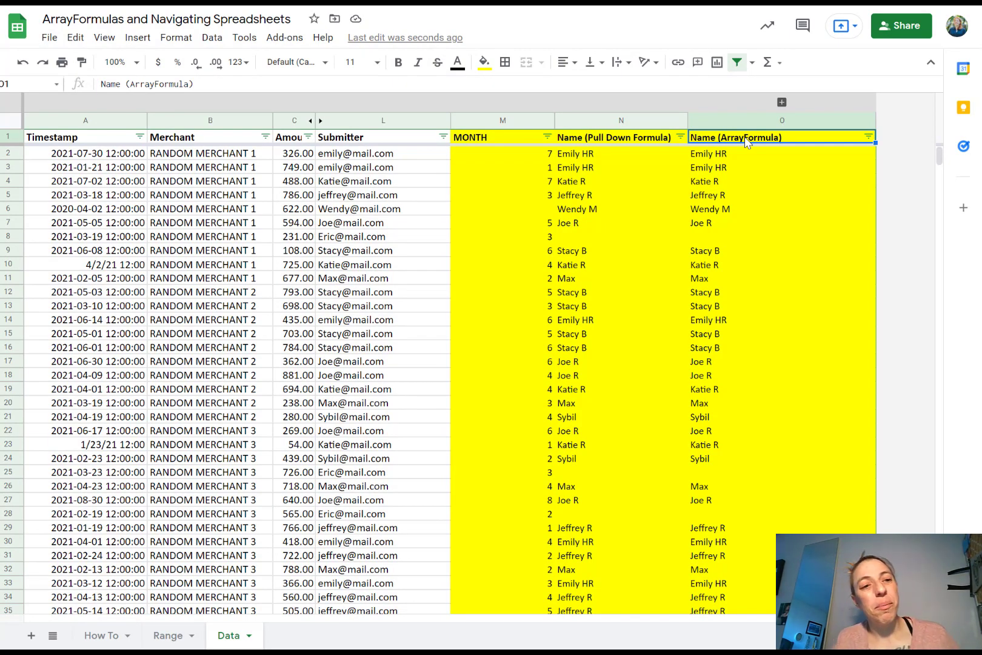
pyautogui.click(750, 322)
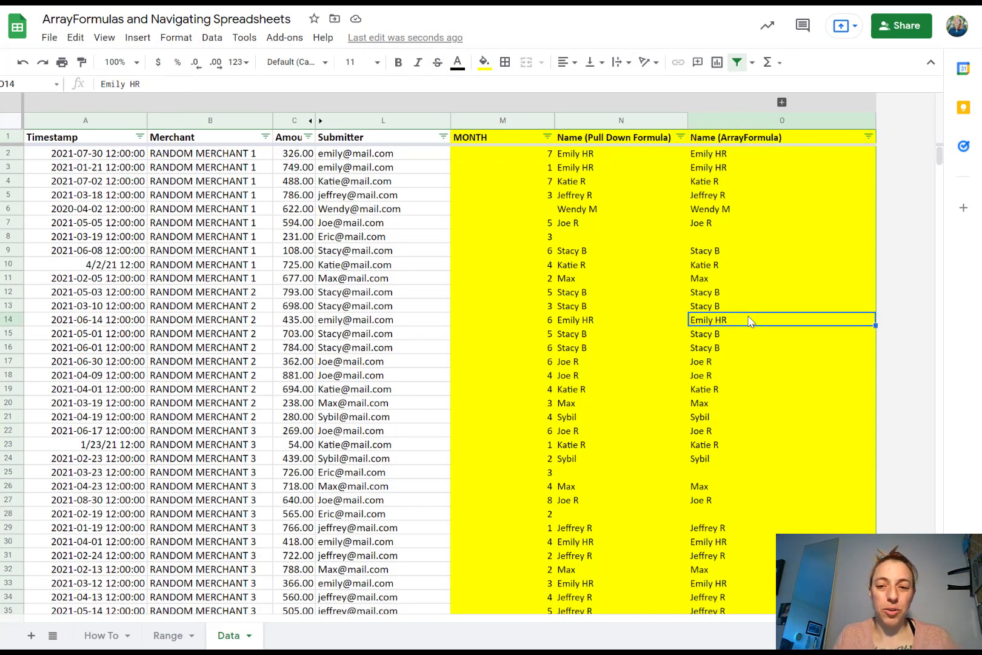
pyautogui.write('ae;oafjweoiafj')
pyautogui.press('Return')
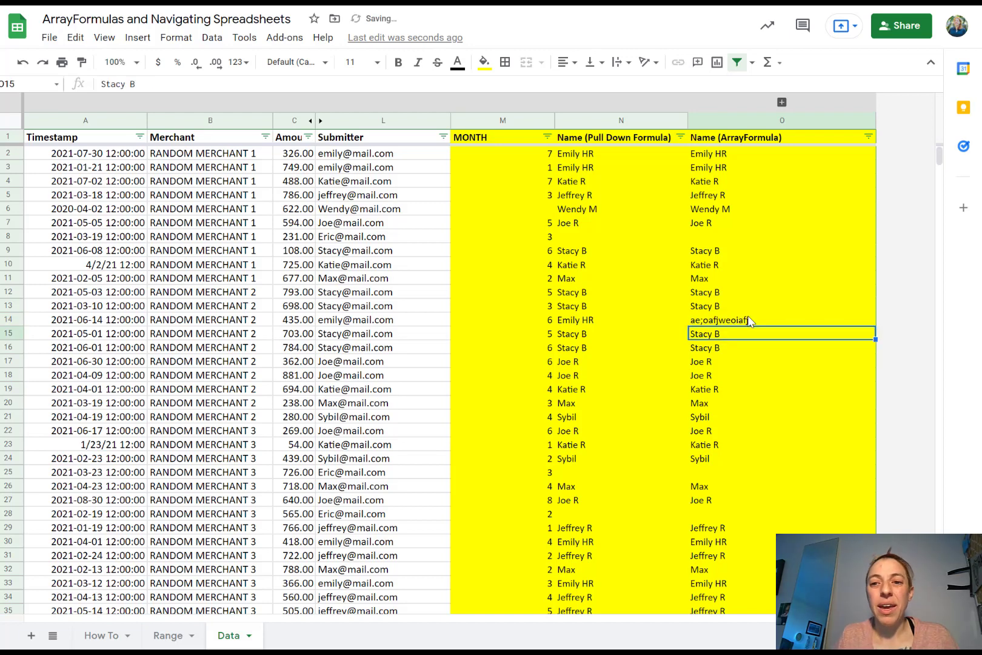
pyautogui.hotkey('ctrl', 'z')
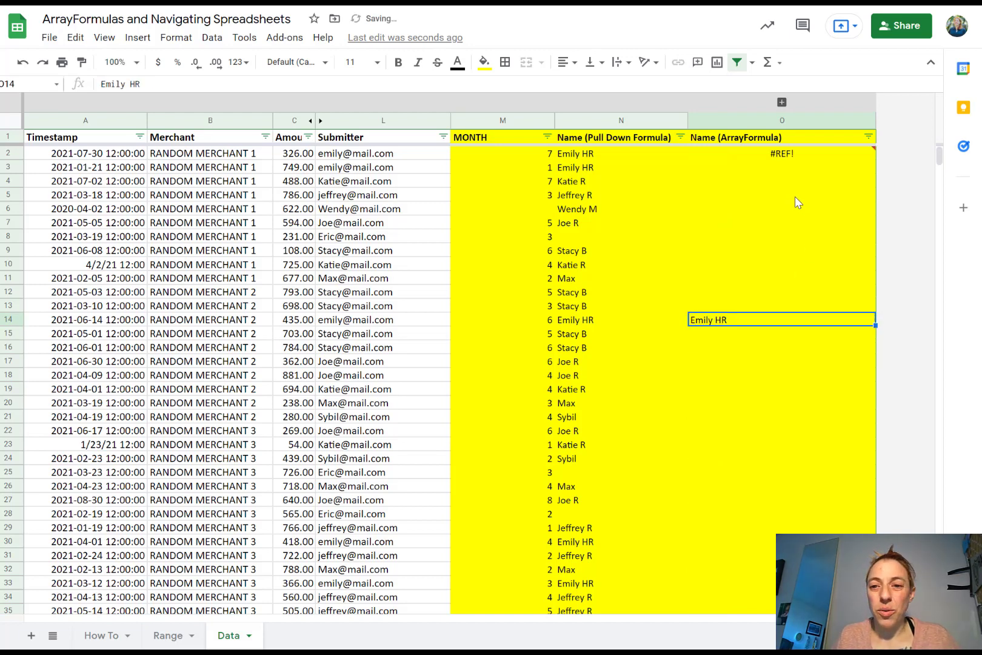
# - View the pull-down VLOOKUP formula in N2 and its column header for comparison with the ARRAYFORMULA column
pyautogui.click(594, 154)
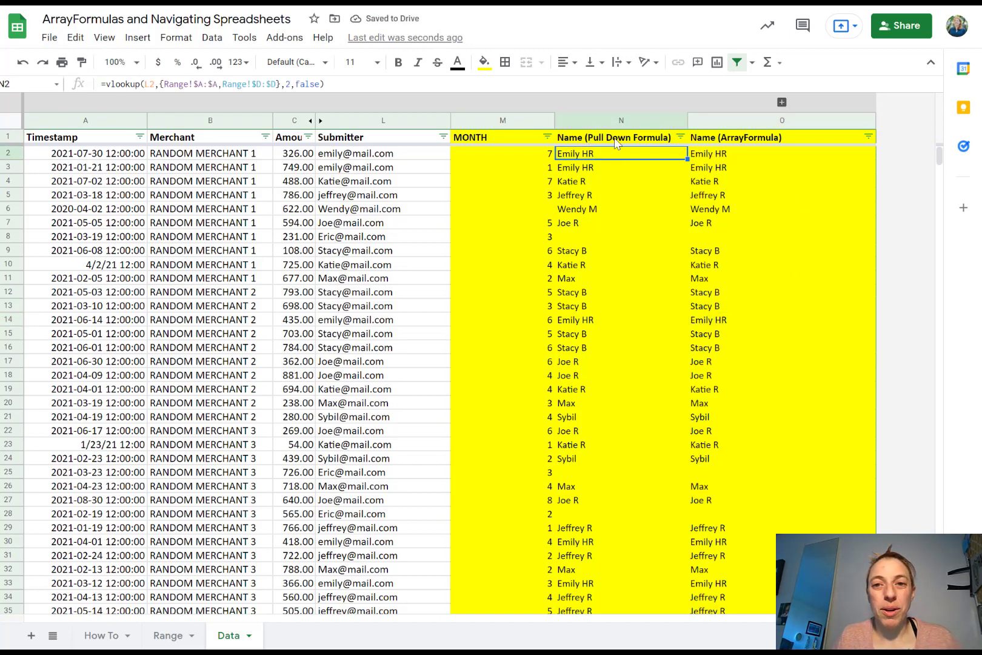
pyautogui.click(621, 138)
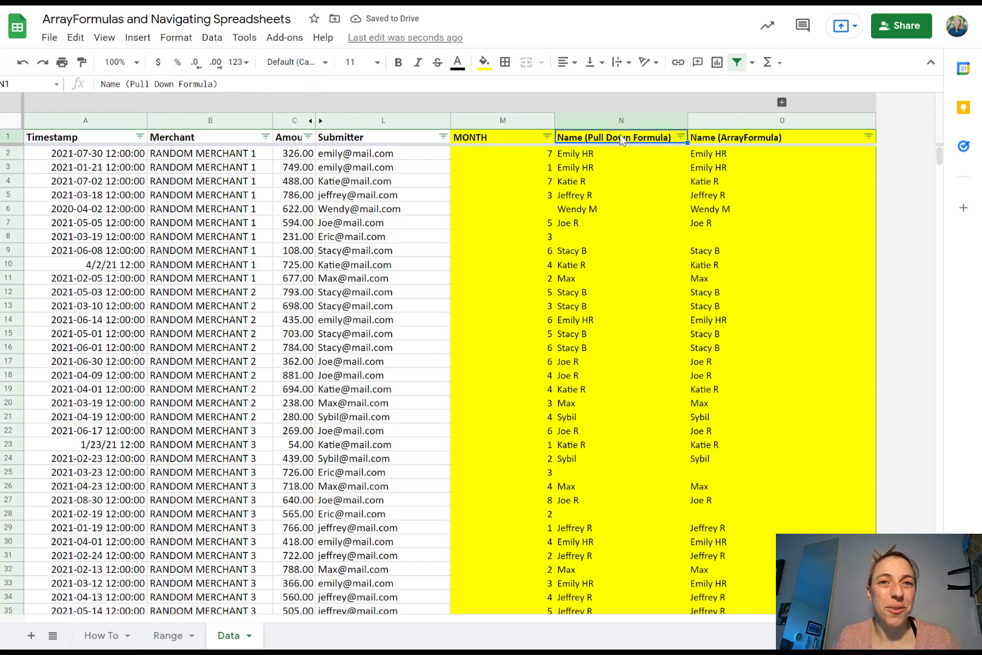